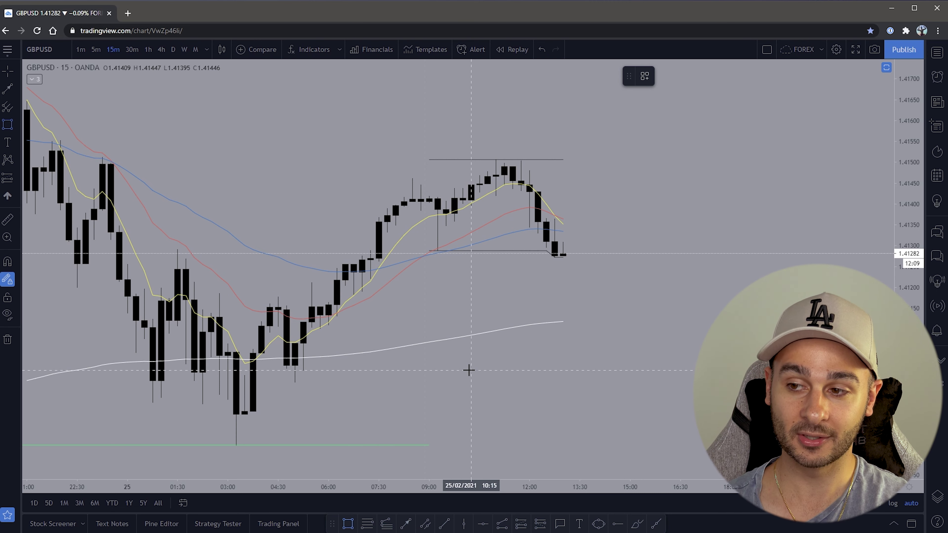
Step: Draw a rectangle over the 25/02/2021 session range from 09:00 to 17:00, between about 1.41509 and 1.41288
scroll(430, 202, up, 2)
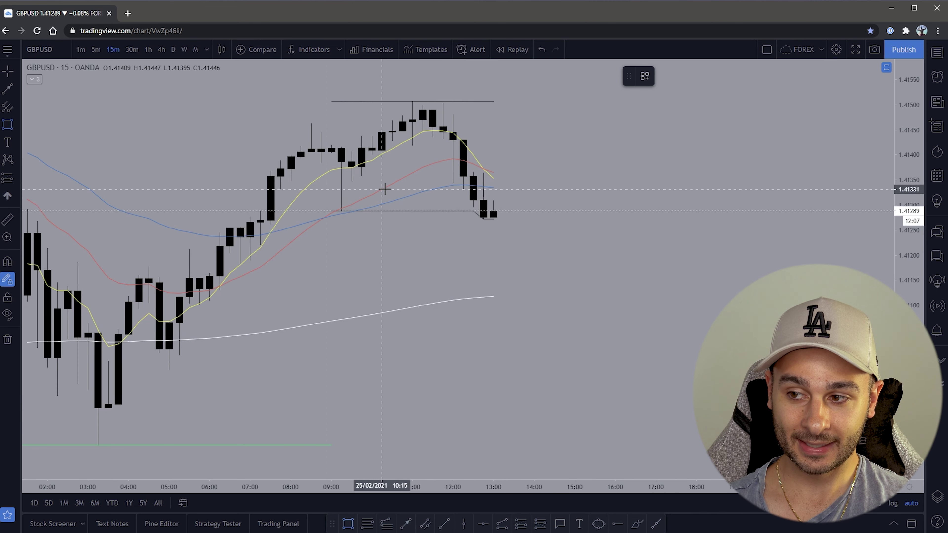
scroll(385, 191, down, 1)
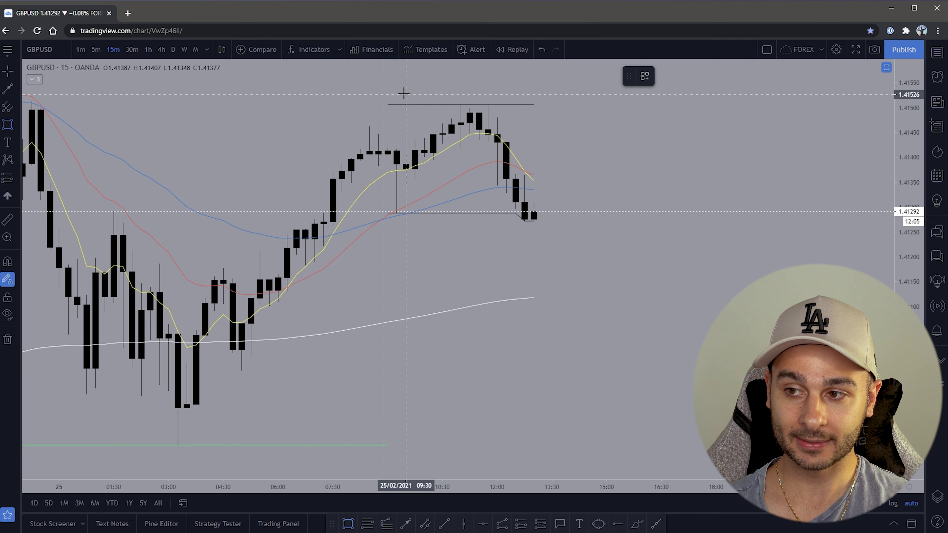
mouse_move(388, 103)
mouse_down()
mouse_move(554, 211)
mouse_move(679, 213)
mouse_up()
click(654, 257)
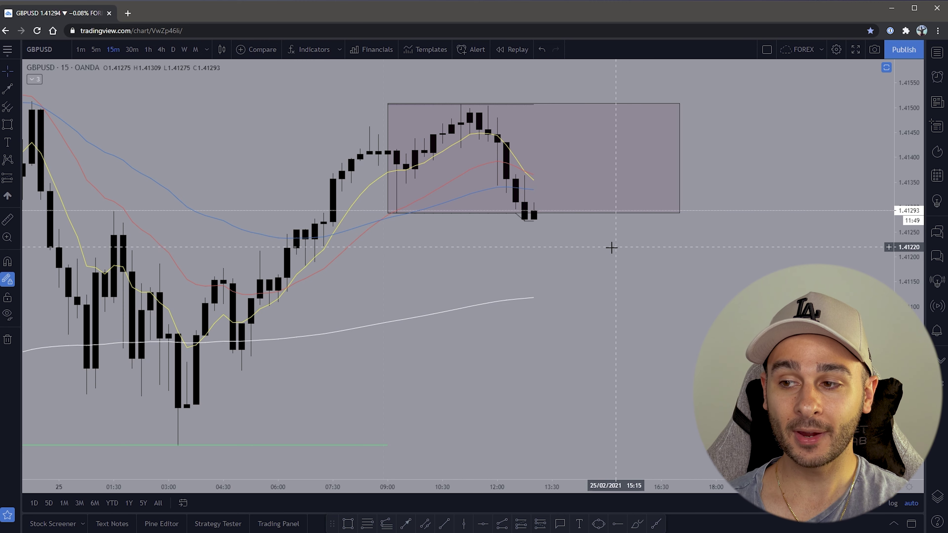
Step: Extend the 25/02/2021 session rectangle's lower edge down to the newest low of the session range
scroll(609, 251, up, 1)
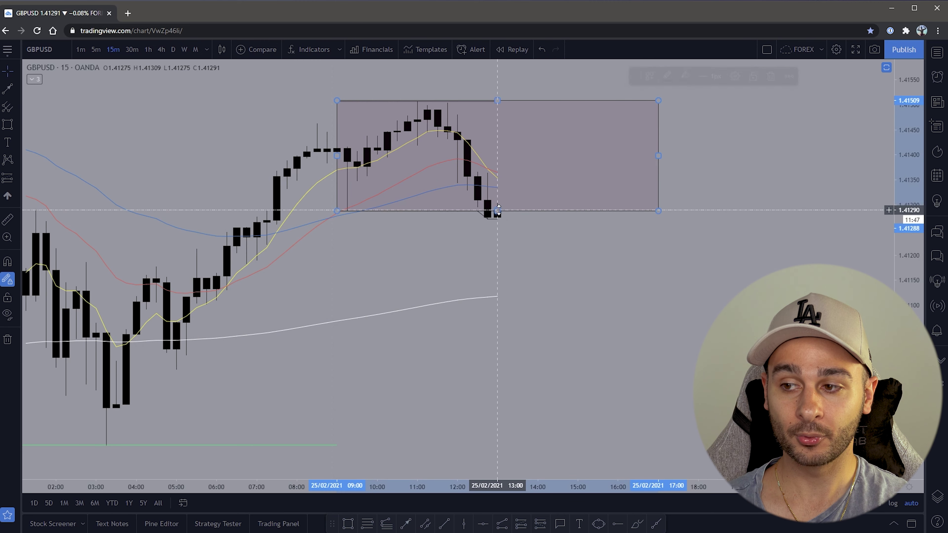
drag(504, 214, 504, 223)
click(536, 255)
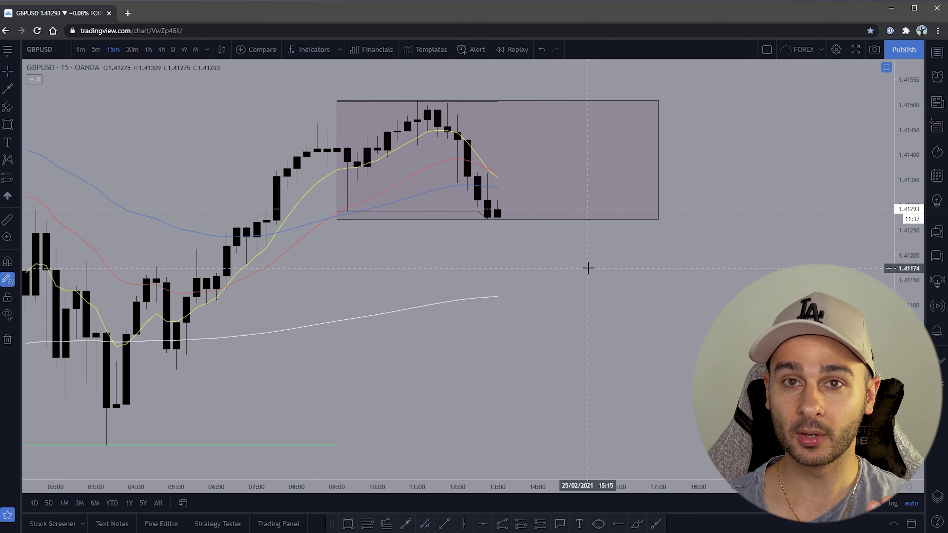
scroll(518, 237, up, 1)
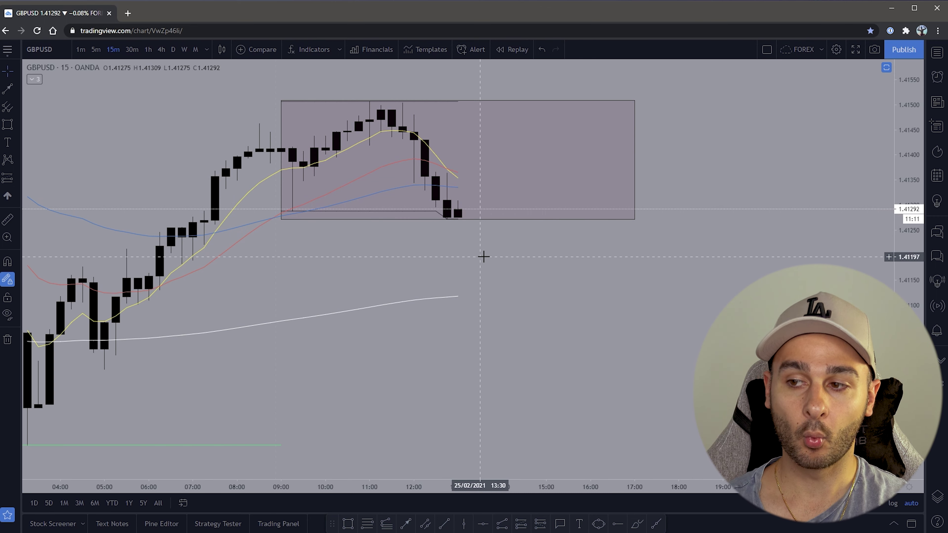
Step: Draw a rectangle over the 22/02/2021 session from 09:00 to 17:00, spanning the range lines from about 1.40523 down to the session low
scroll(442, 285, down, 5)
drag(222, 273, 608, 247)
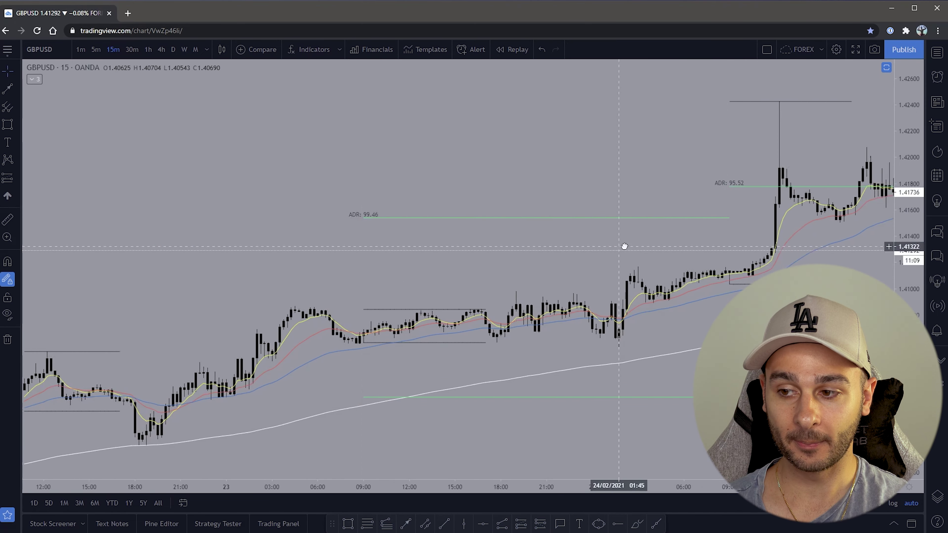
drag(319, 281, 613, 256)
scroll(476, 301, up, 3)
scroll(476, 301, up, 3)
click(350, 523)
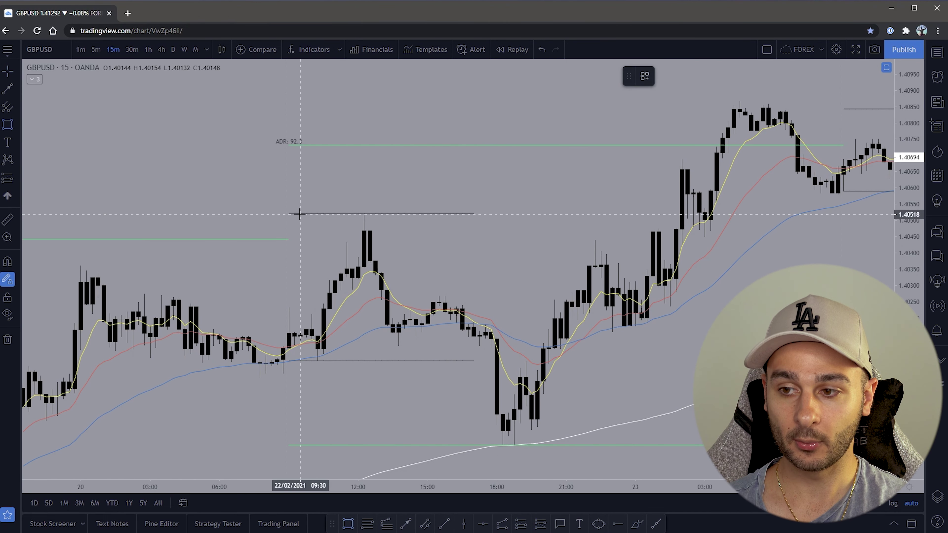
click(289, 213)
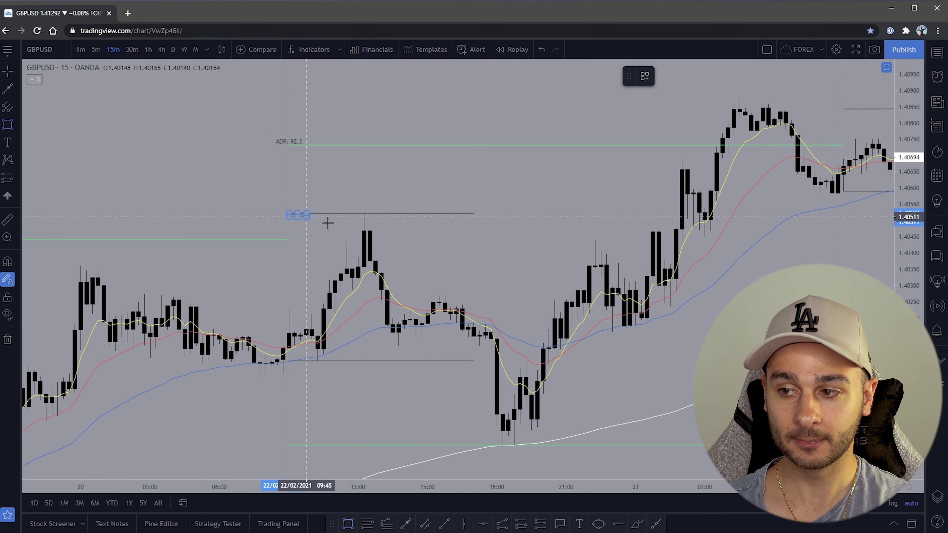
click(473, 361)
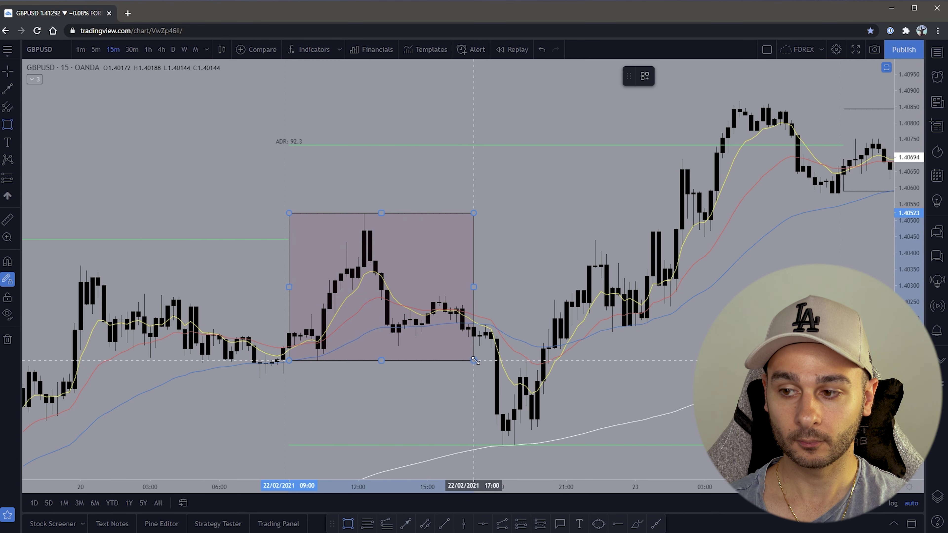
Step: Examine how price moves after the boxed 22/02/2021 session, through the following sessions up to the current one on 25/02/2021
drag(287, 376, 258, 376)
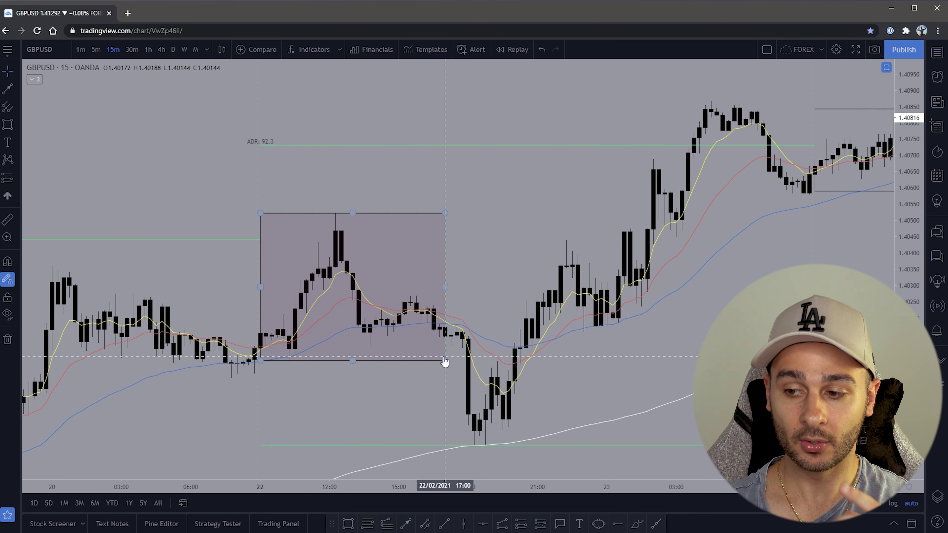
drag(444, 361, 368, 313)
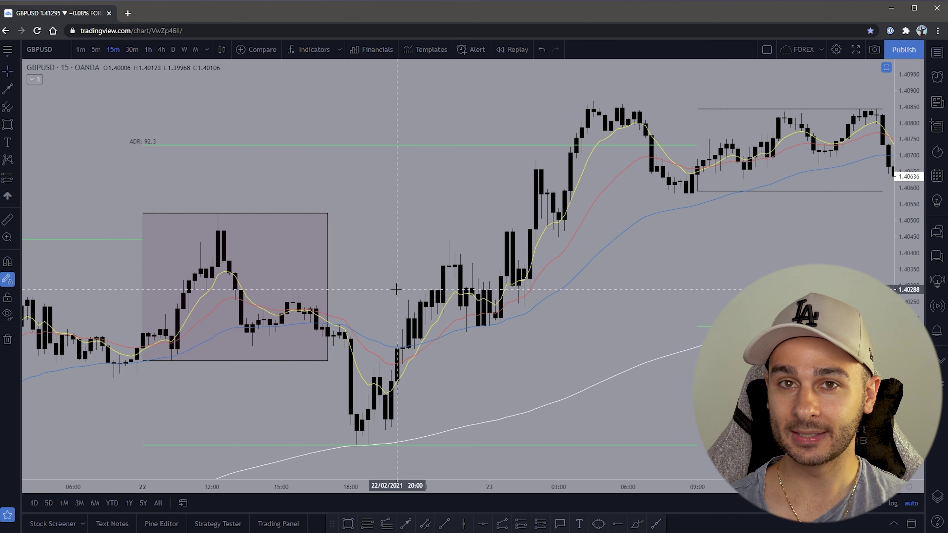
drag(402, 222, 203, 226)
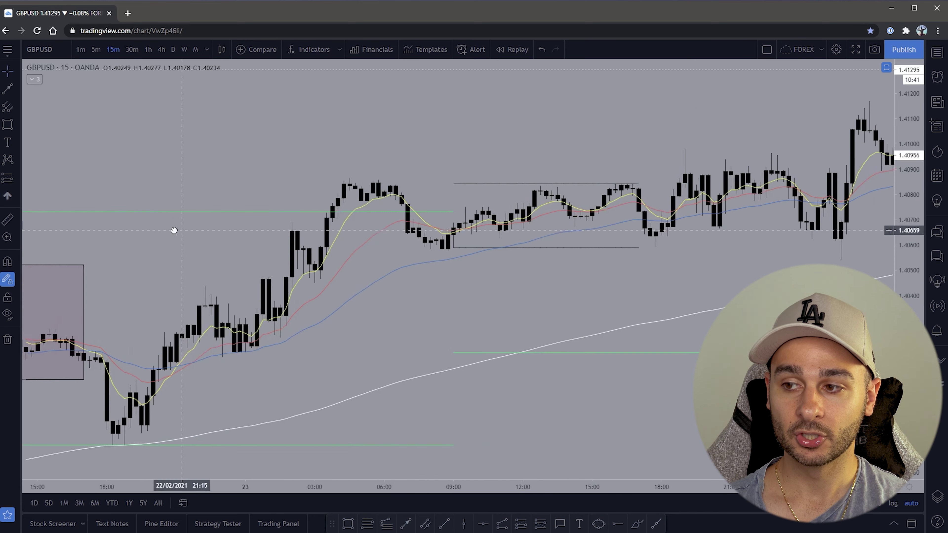
drag(537, 313, 574, 298)
scroll(407, 312, up, 3)
scroll(573, 298, down, 3)
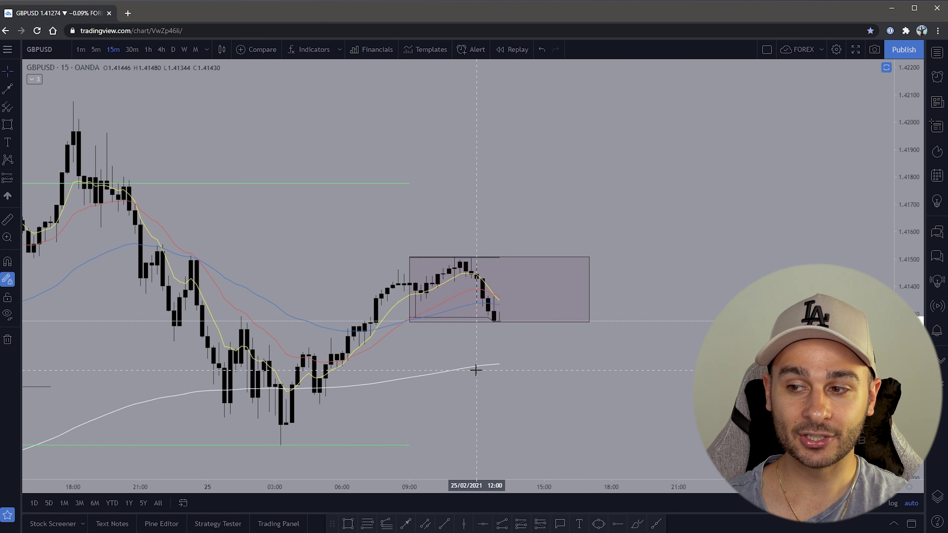
scroll(475, 369, up, 3)
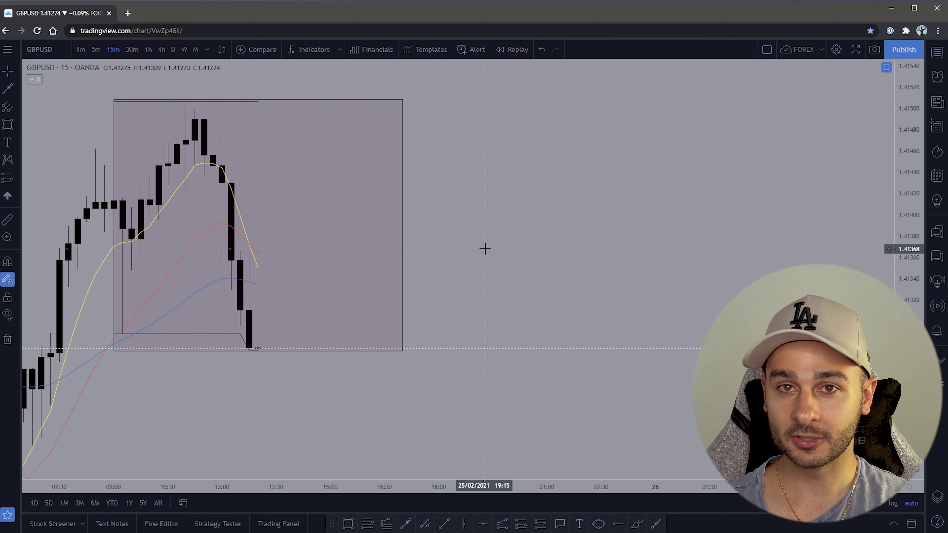
Step: Switch the chart to the 4-hour timeframe and view the wider trend back to late January 2021
text(240)
key(Return)
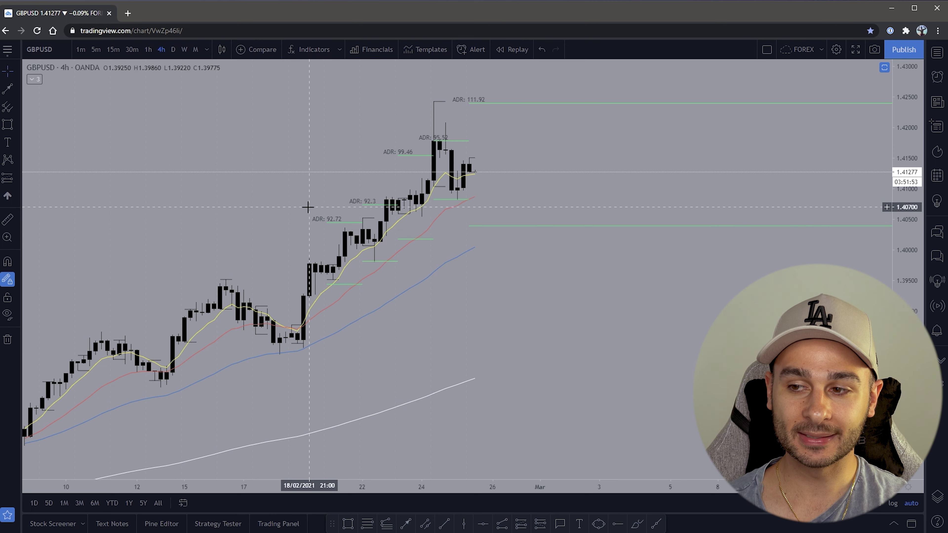
scroll(383, 252, down, 5)
scroll(388, 240, up, 1)
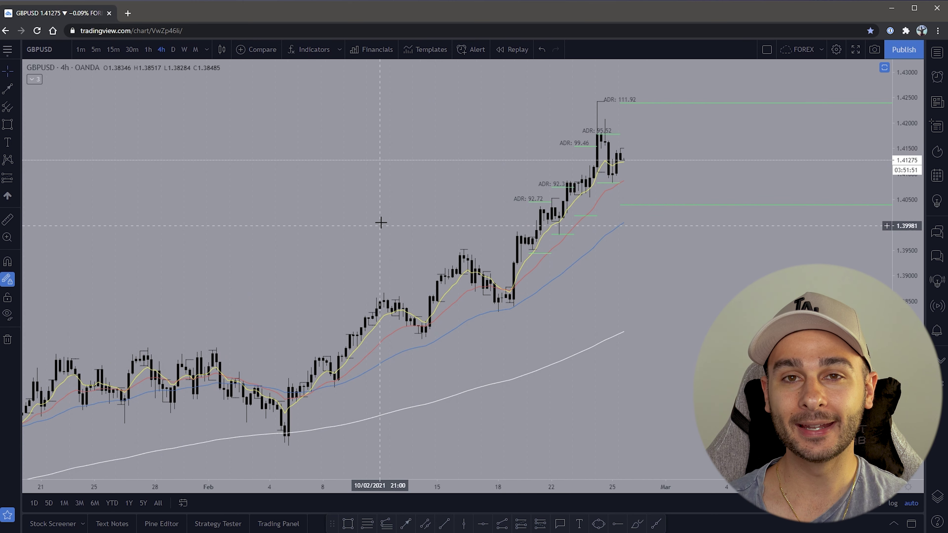
Step: Draw three thin rectangles over the February swing-high levels at about 1.385, 1.395 and 1.404, each extended across the following pullback
click(347, 523)
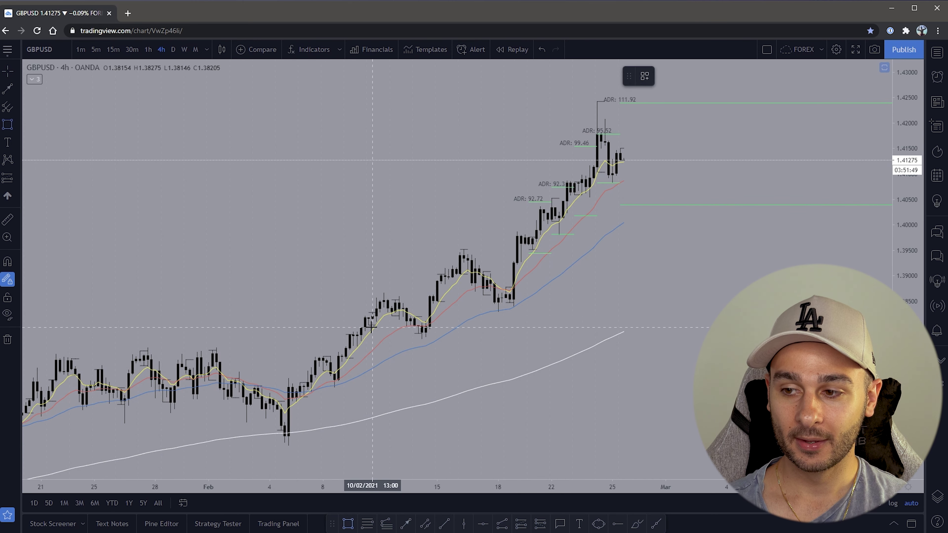
scroll(282, 322, up, 2)
drag(240, 301, 498, 295)
drag(350, 255, 530, 246)
drag(435, 210, 603, 203)
Step: Draw two arrows tracing the rise from the early-February low to the 10/02/2021 high and the pullback to the 12/02/2021 low
click(407, 523)
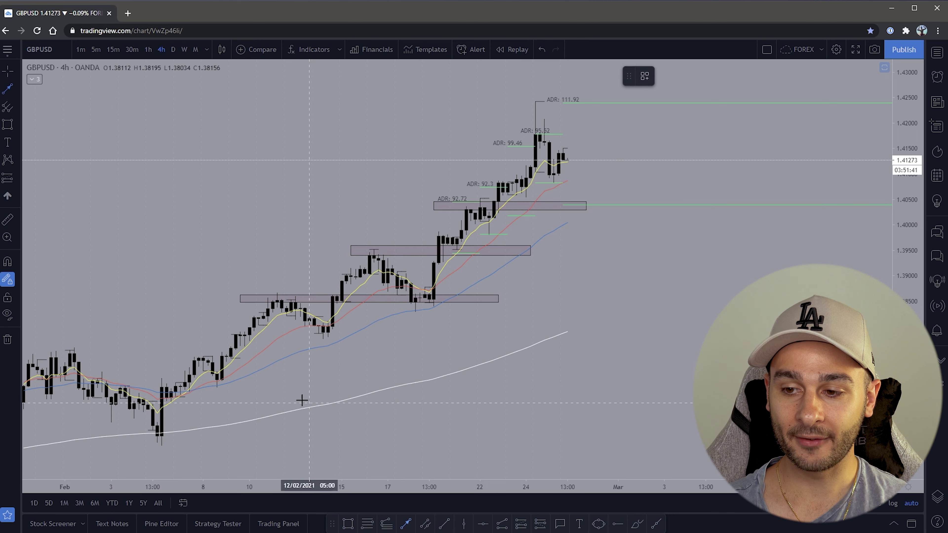
click(157, 437)
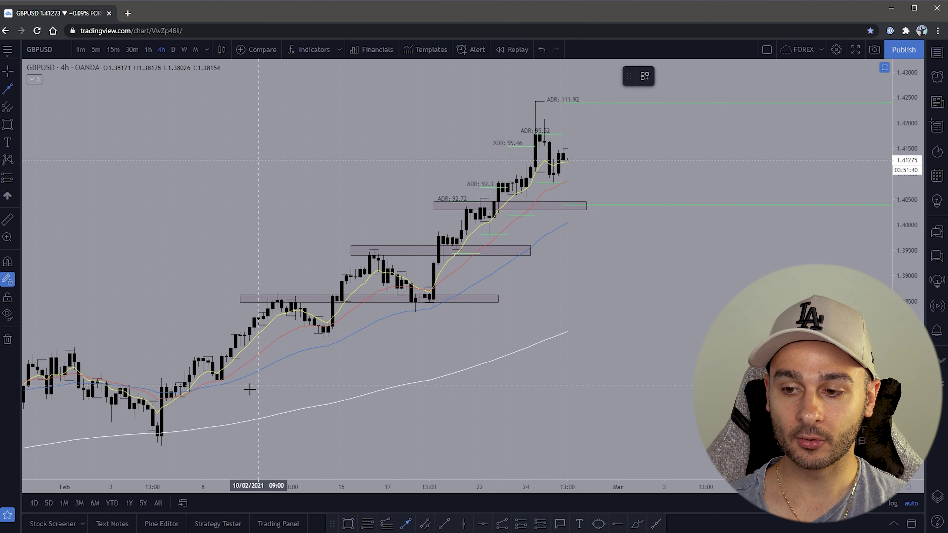
click(274, 293)
click(279, 297)
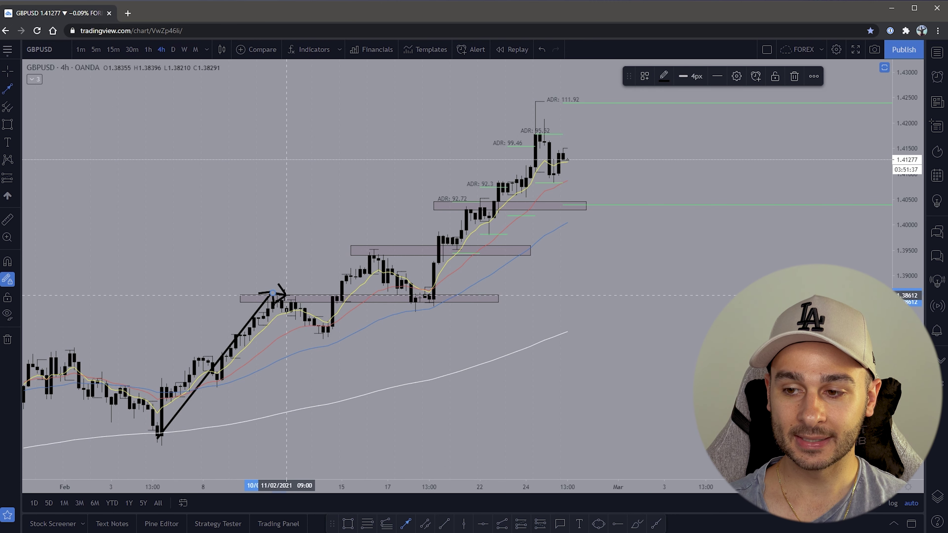
click(327, 333)
Step: Draw five connected arrows tracing the alternating upswings and pullbacks from the 12/02/2021 low to the 19/02/2021 high near 1.4030
click(324, 333)
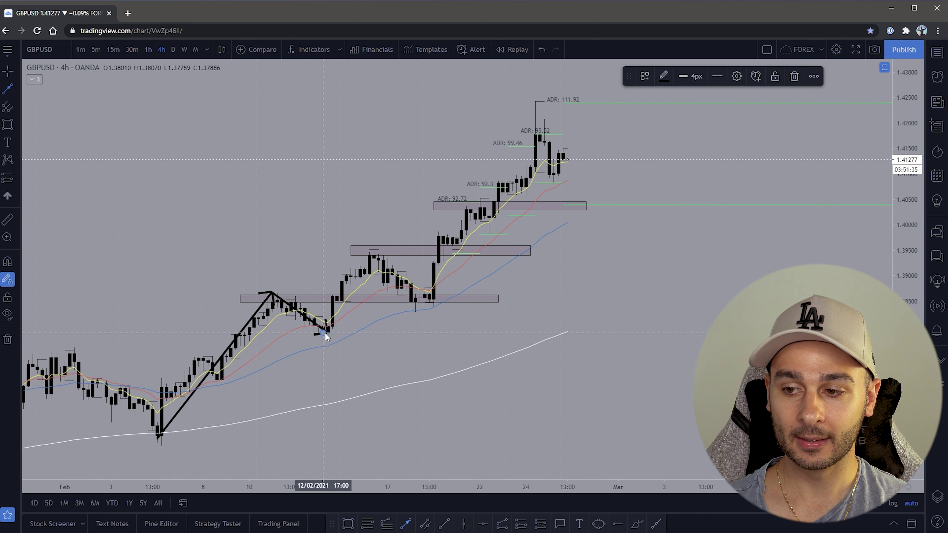
click(370, 250)
click(371, 251)
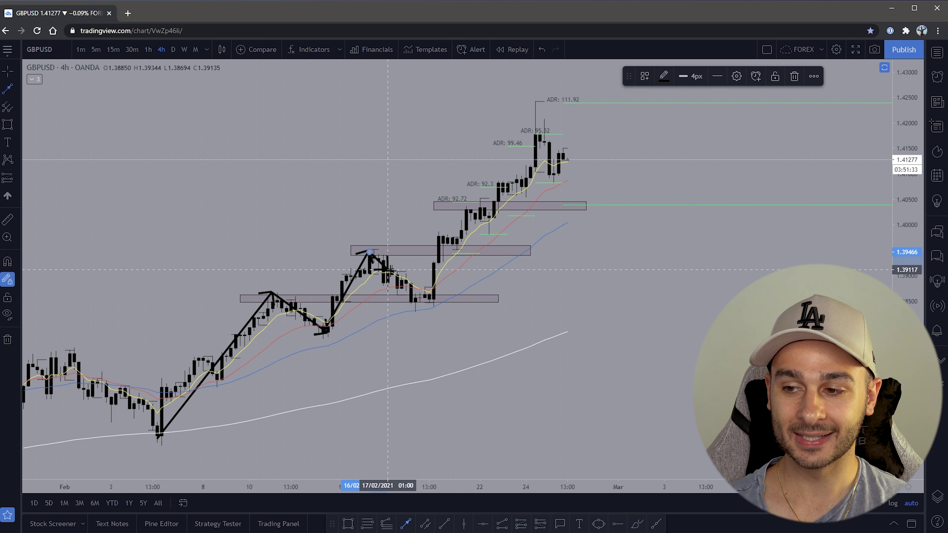
click(415, 303)
click(415, 303)
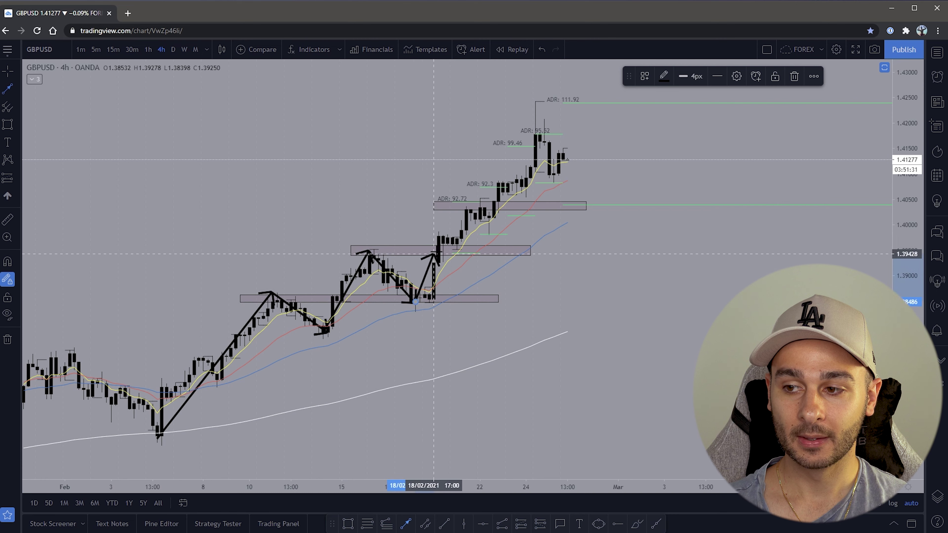
click(439, 236)
click(456, 248)
click(456, 249)
click(467, 210)
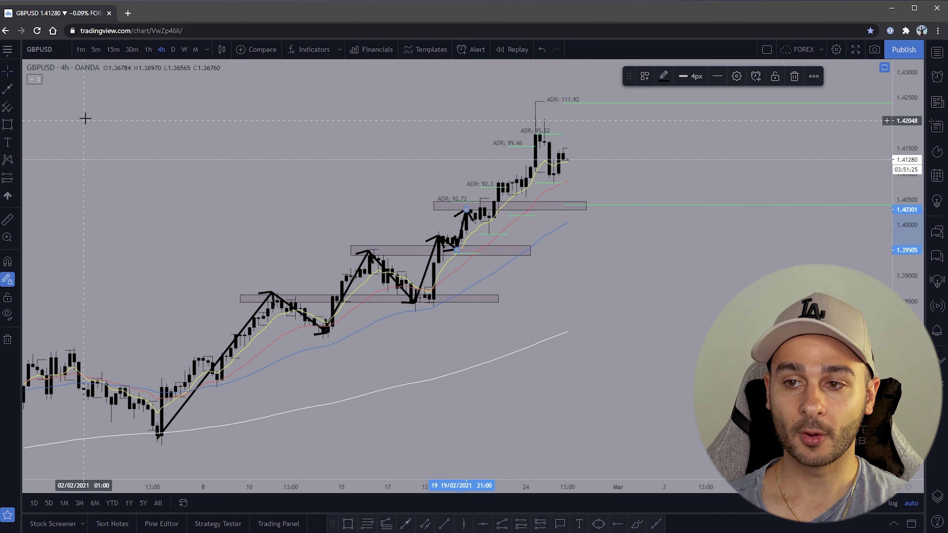
Step: Remove all drawings from the chart
right_click(249, 121)
click(306, 327)
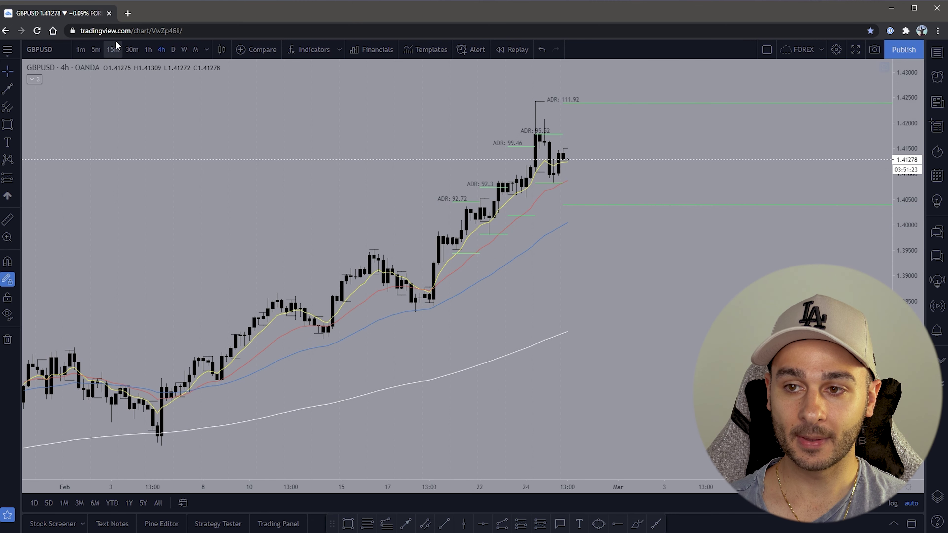
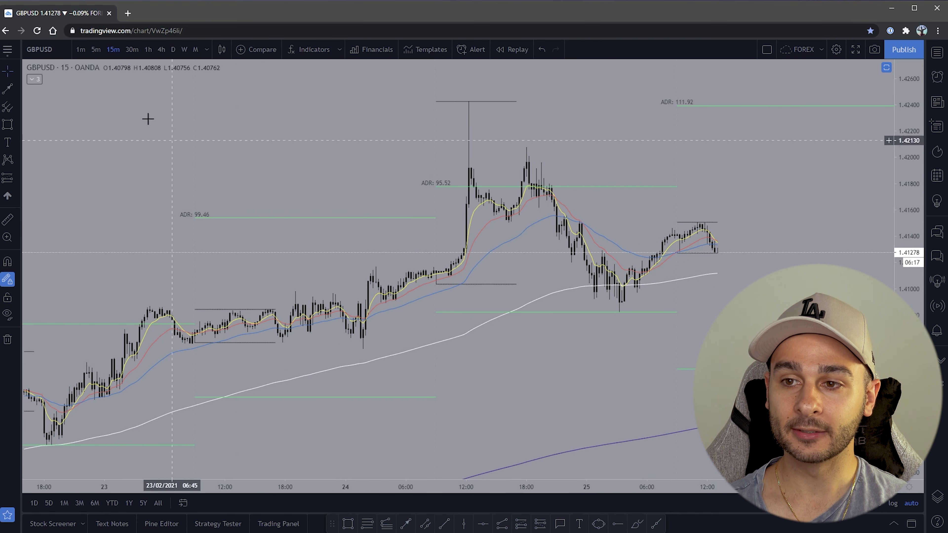
Step: Compare the trend on the 4-hour and 15-minute timeframes, ending on the 4-hour chart
click(161, 49)
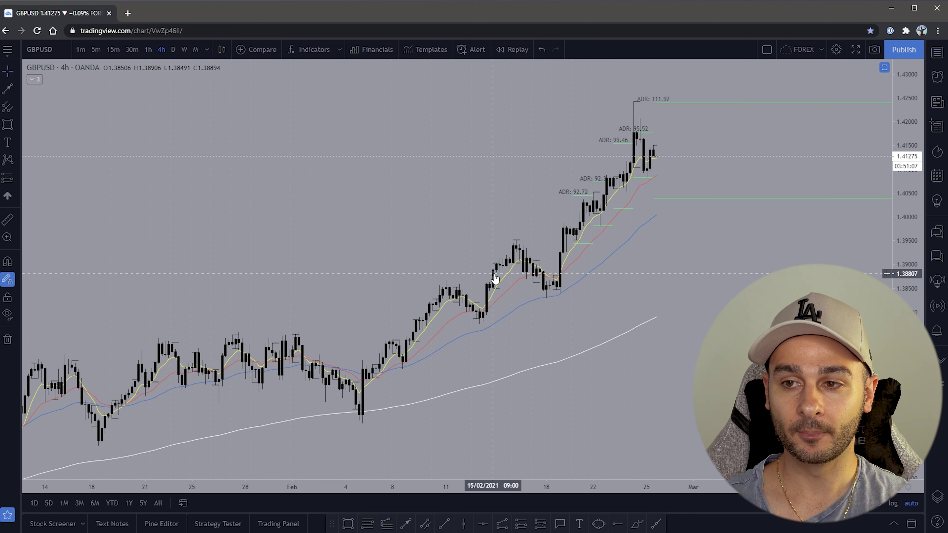
click(160, 53)
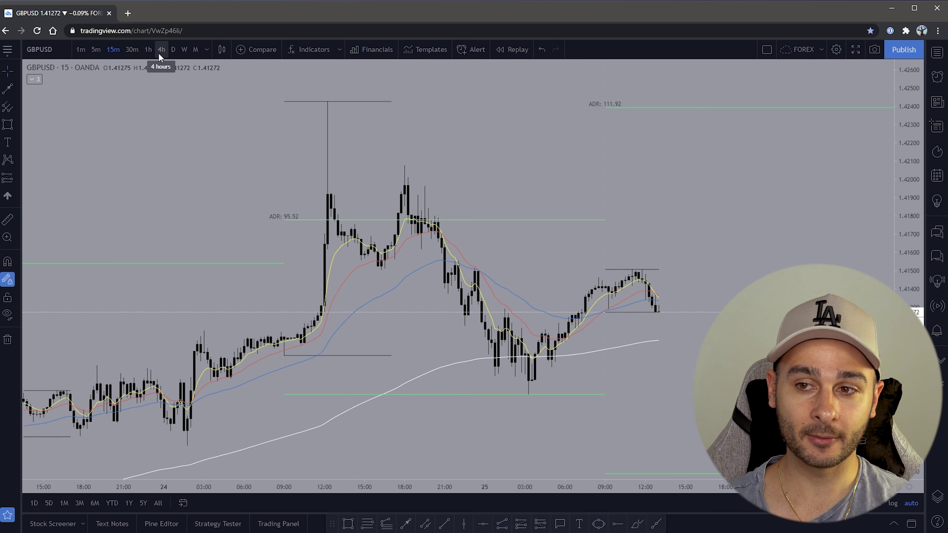
click(161, 52)
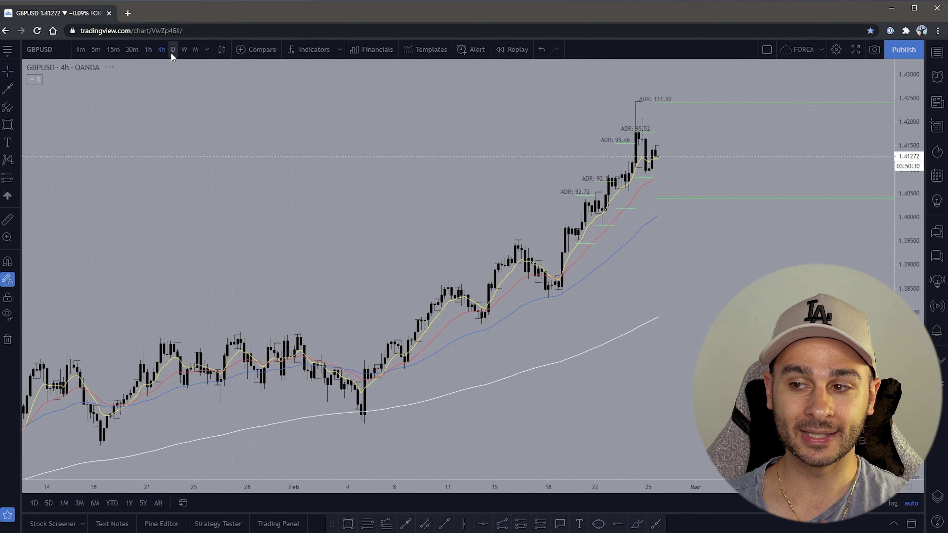
click(113, 49)
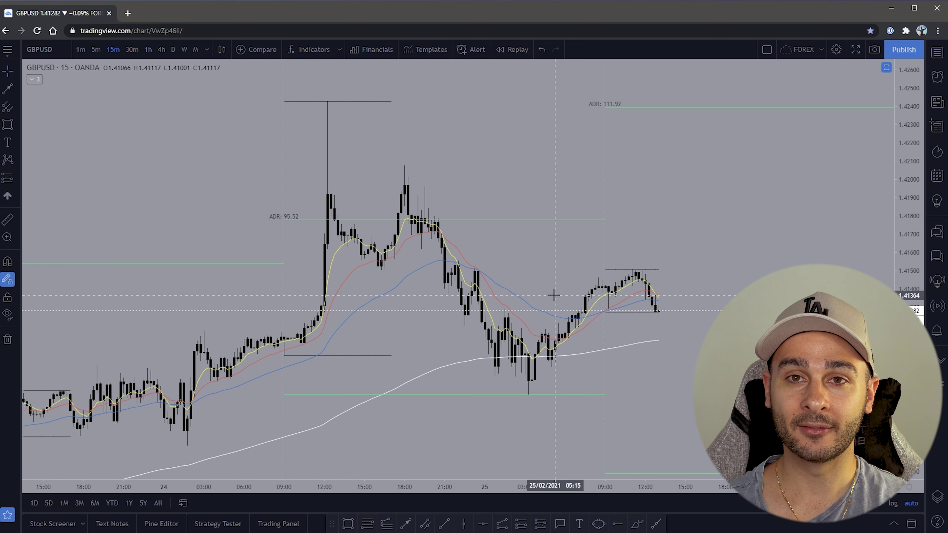
text(240)
key(Return)
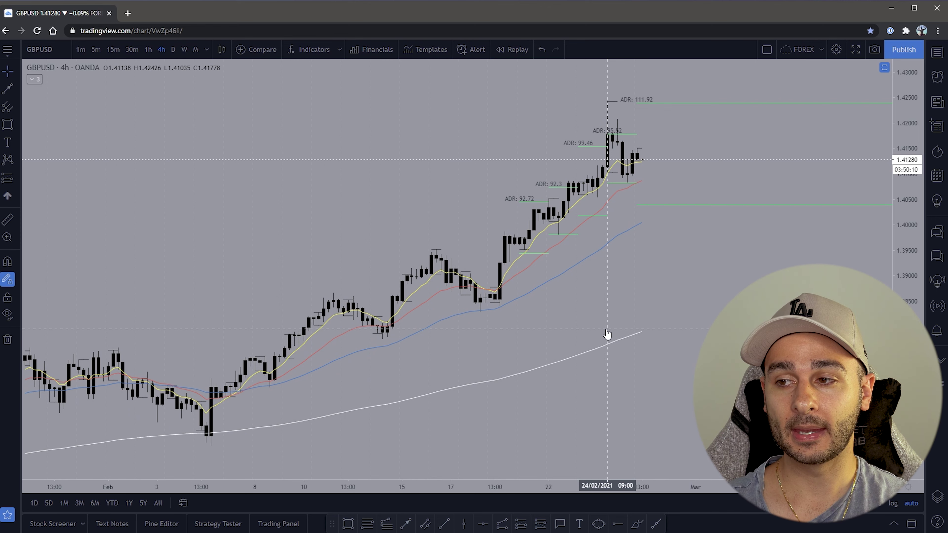
Step: Switch to the daily timeframe and draw a rectangle across the December 2019 and September 2020 highs, between about 1.33411 and 1.35076
text(D)
key(Return)
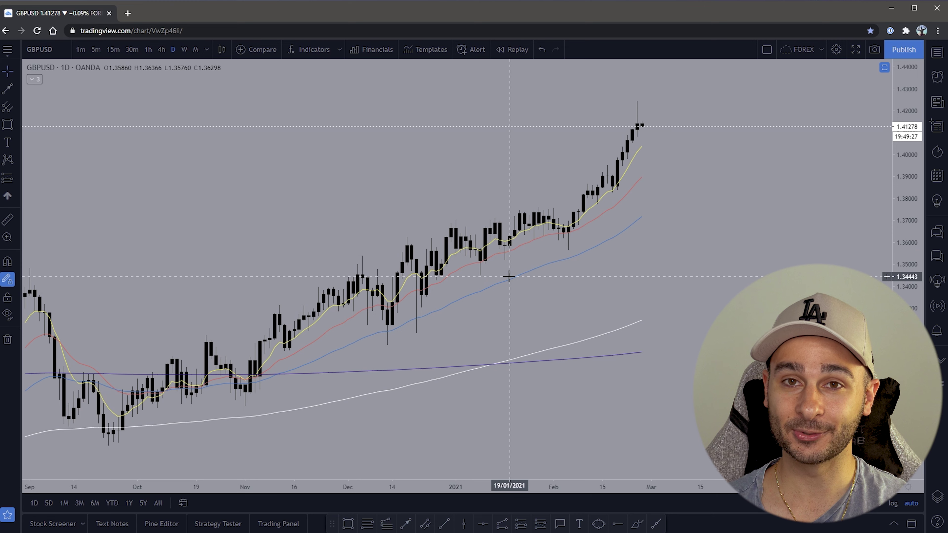
scroll(508, 276, down, 5)
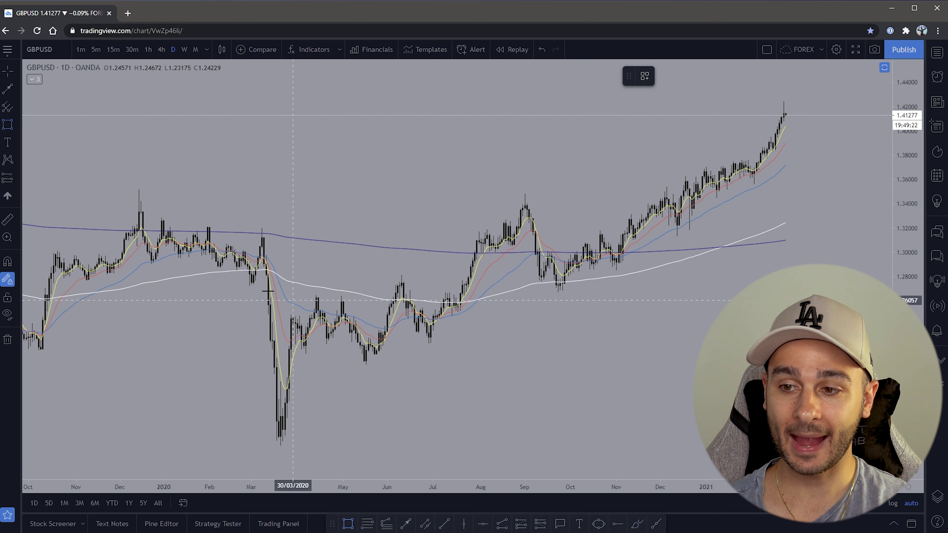
drag(101, 211, 562, 191)
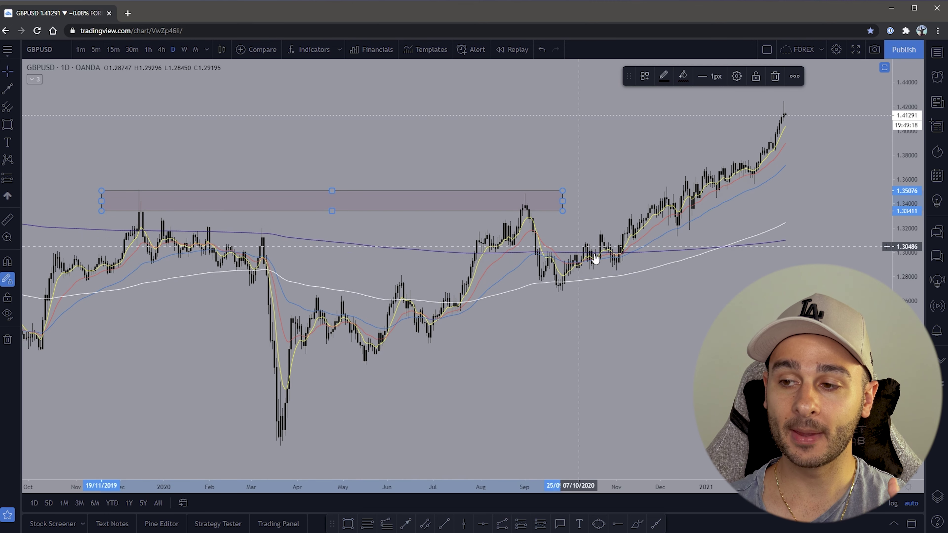
Step: Draw a rectangle across the June 2020 high and September 2020 low on the daily chart, between about 1.271 and 1.280
click(578, 397)
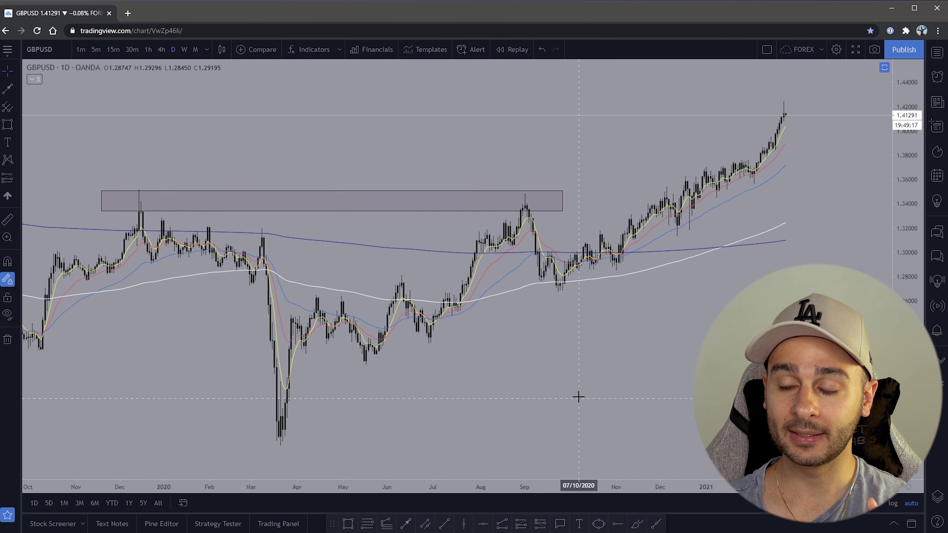
click(348, 524)
mouse_move(353, 277)
mouse_down()
mouse_move(594, 299)
mouse_move(704, 288)
mouse_up()
click(687, 320)
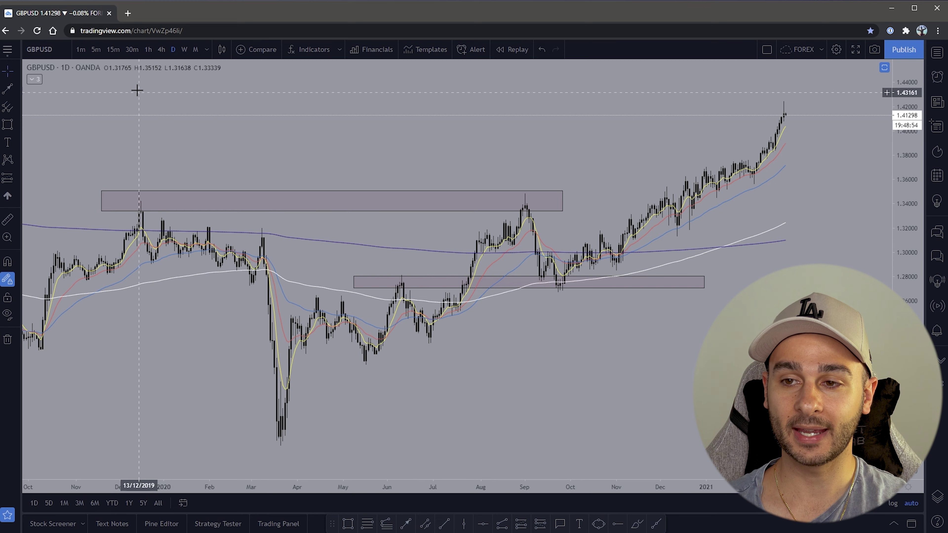
Step: Switch to the 15-minute timeframe and examine the September 2020 price action around the lower rectangle
click(114, 49)
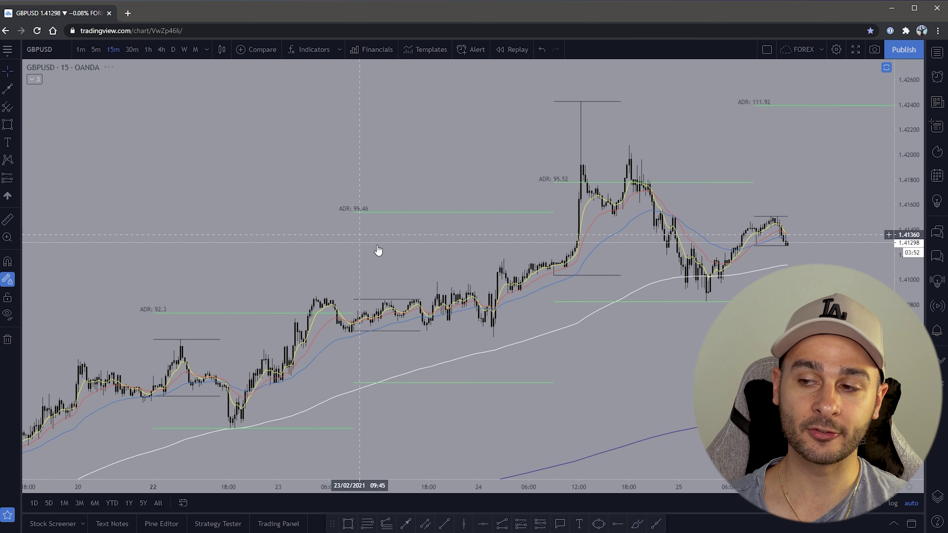
scroll(368, 290, down, 5)
scroll(463, 282, down, 4)
drag(381, 260, 606, 233)
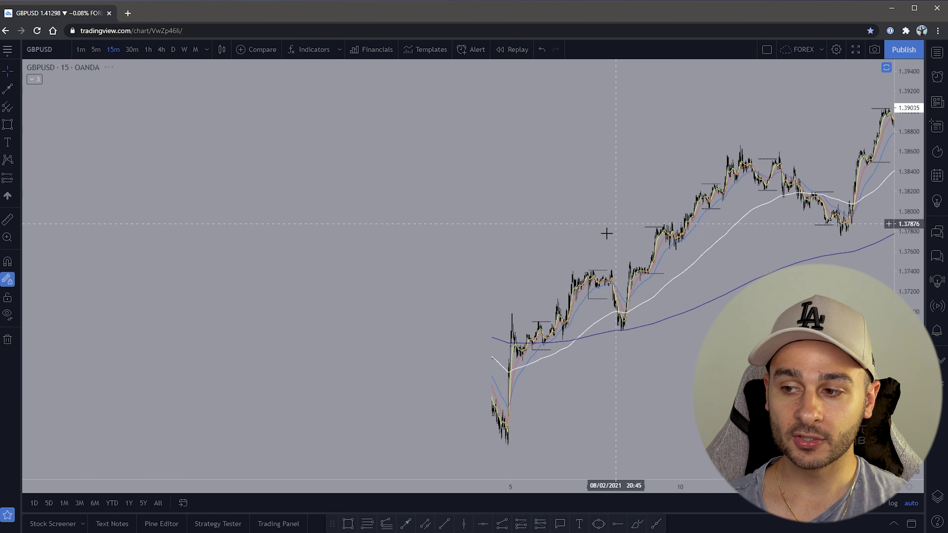
scroll(606, 233, down, 5)
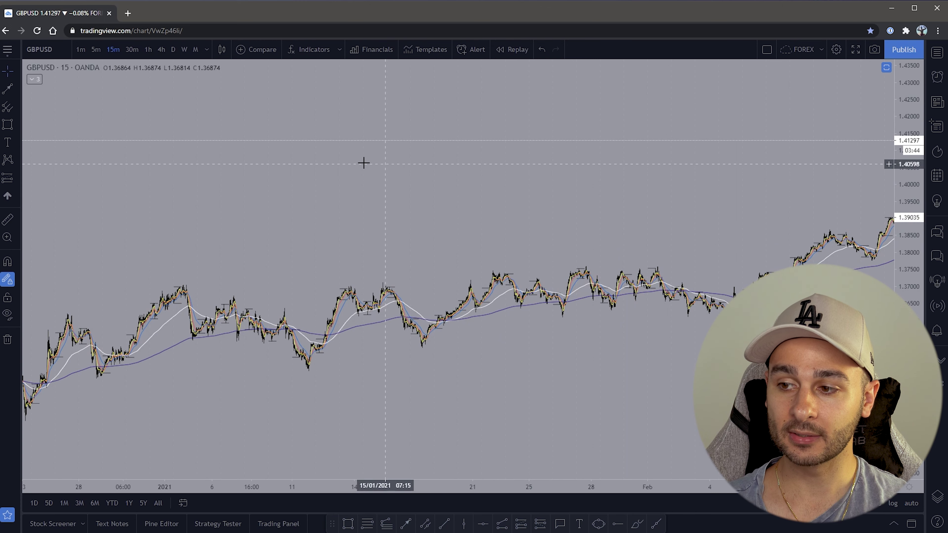
drag(142, 179, 717, 184)
drag(309, 225, 397, 330)
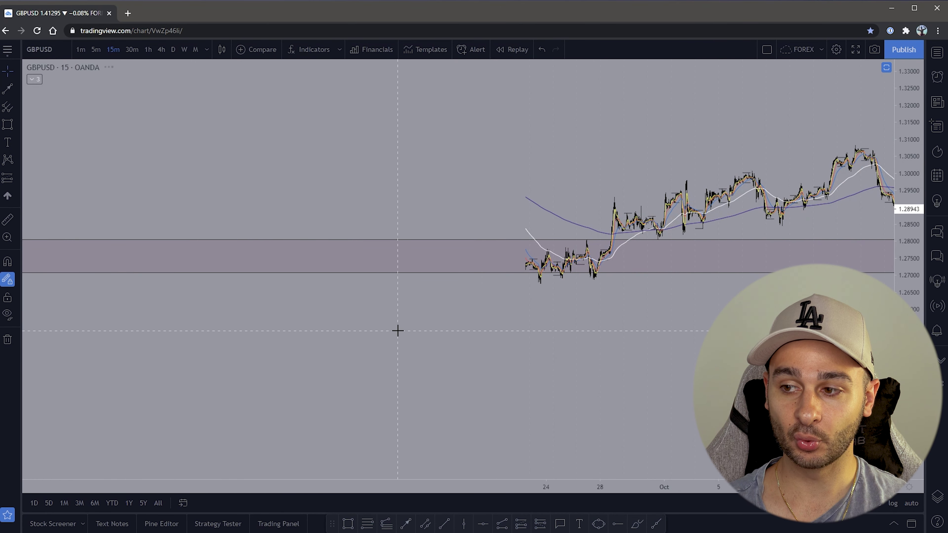
scroll(391, 332, up, 5)
drag(263, 161, 523, 324)
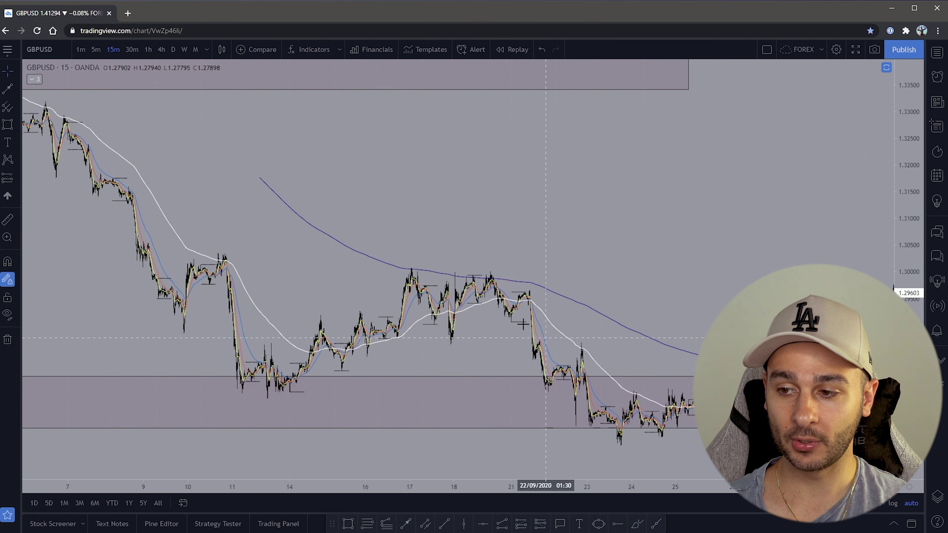
drag(700, 276, 441, 338)
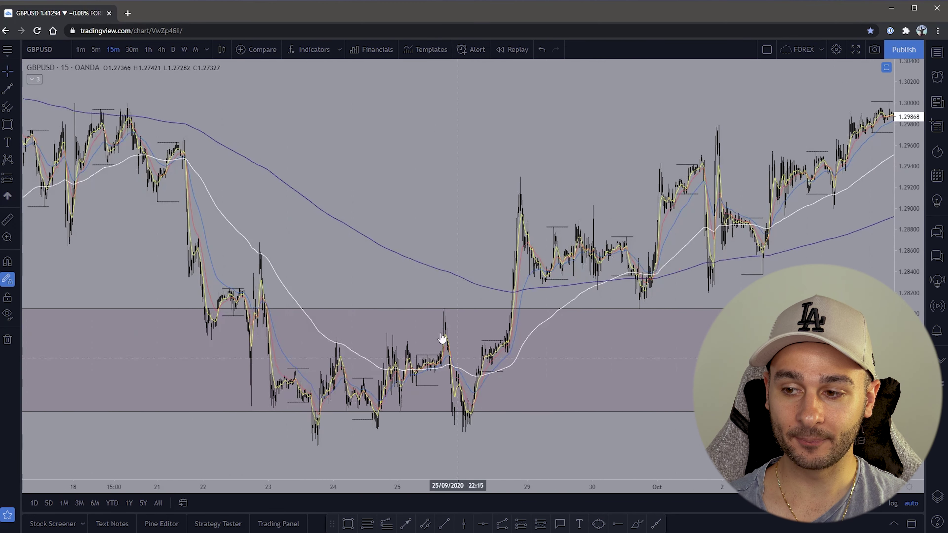
Step: Examine the 15-minute swings inside the late September 2020 zone and the price action onward to early November 2020
scroll(441, 338, up, 5)
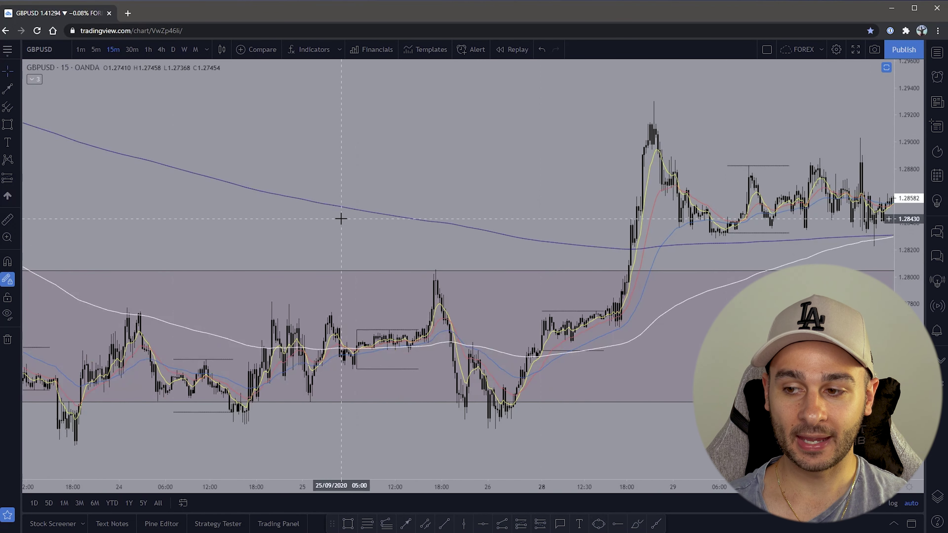
scroll(340, 219, down, 3)
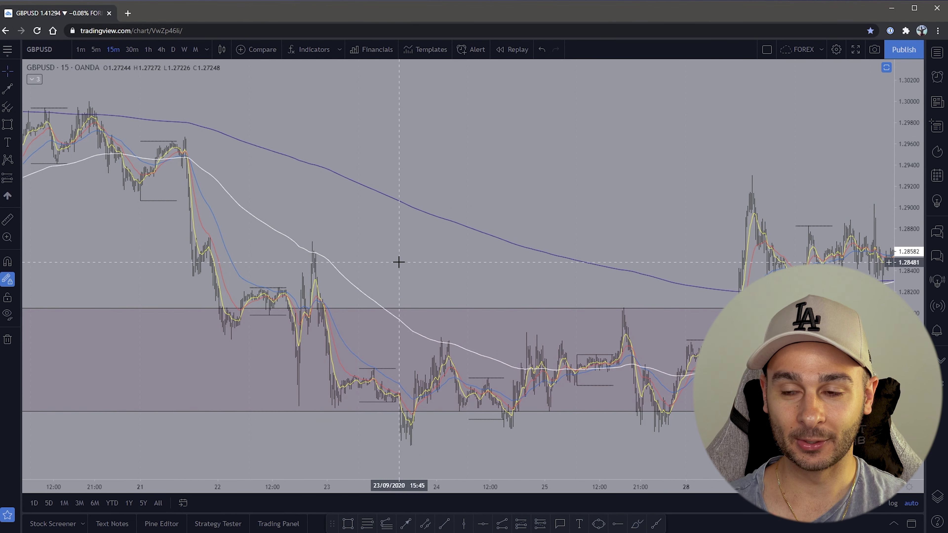
drag(603, 207, 446, 207)
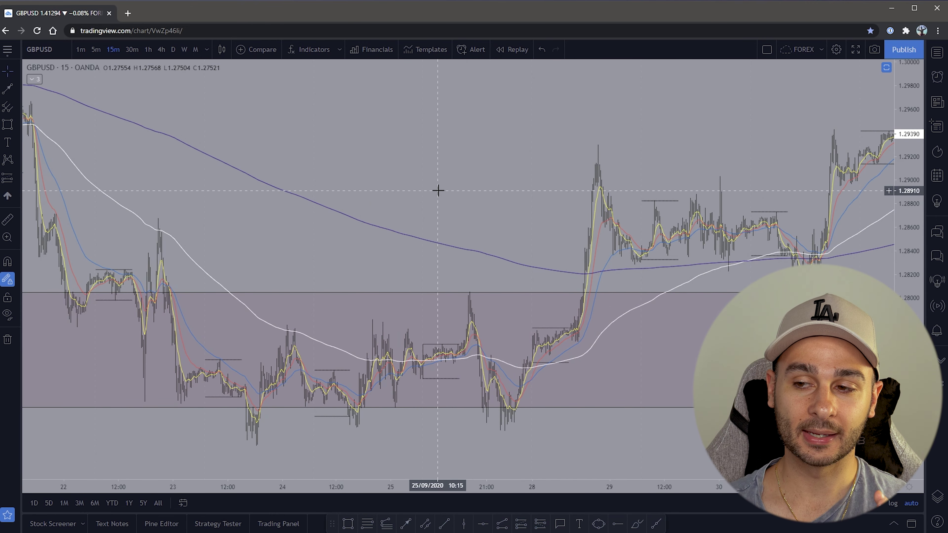
drag(491, 150, 220, 165)
right_click(366, 136)
key(Escape)
drag(645, 110, 60, 170)
drag(558, 159, 382, 144)
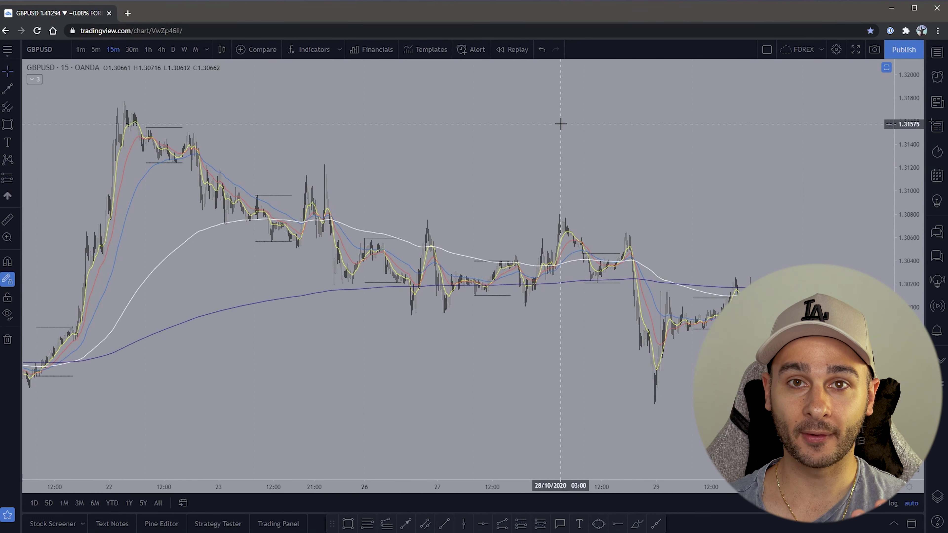
drag(618, 123, 75, 135)
Step: Clear the drawn zones, reset the chart view and return to the daily timeframe
right_click(500, 126)
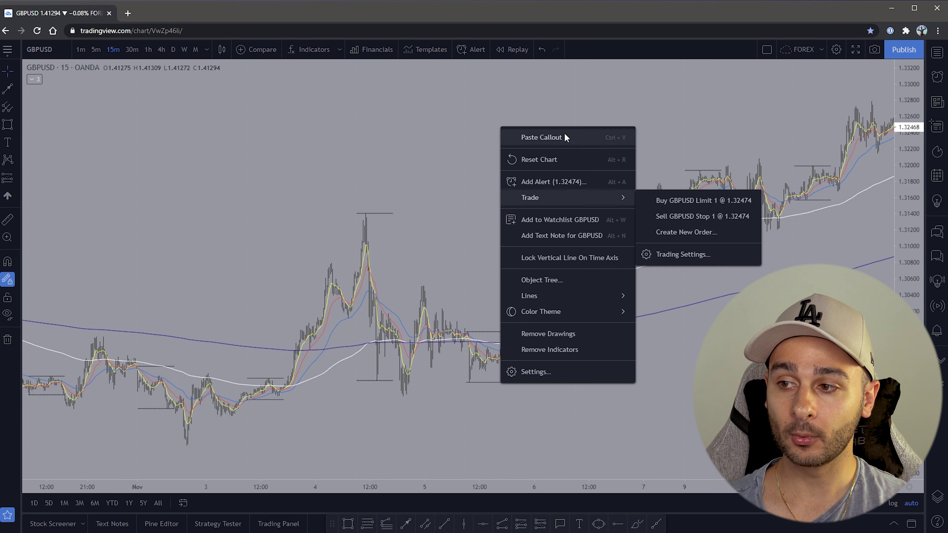
click(541, 159)
click(172, 49)
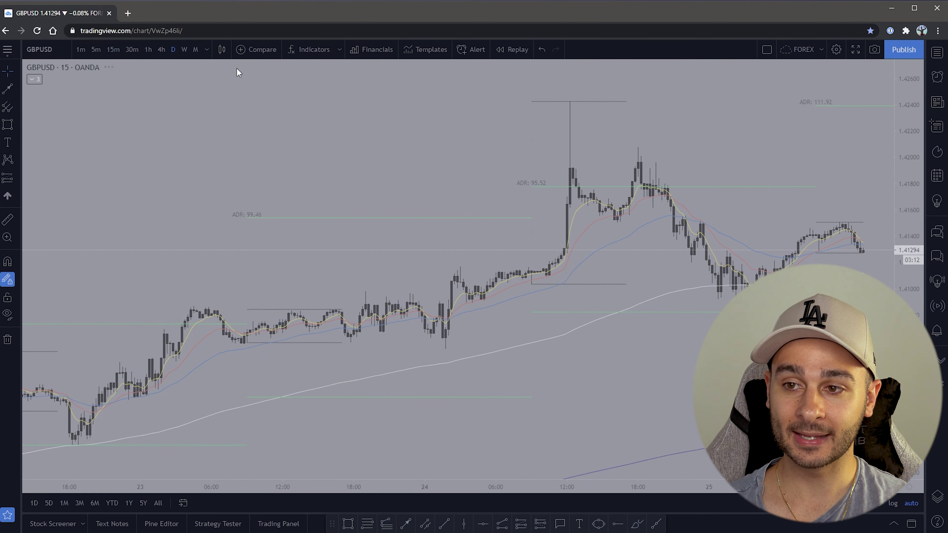
Step: Compare the price trend on the daily, weekly and monthly timeframes, ending on the 4-hour chart
drag(482, 149, 142, 157)
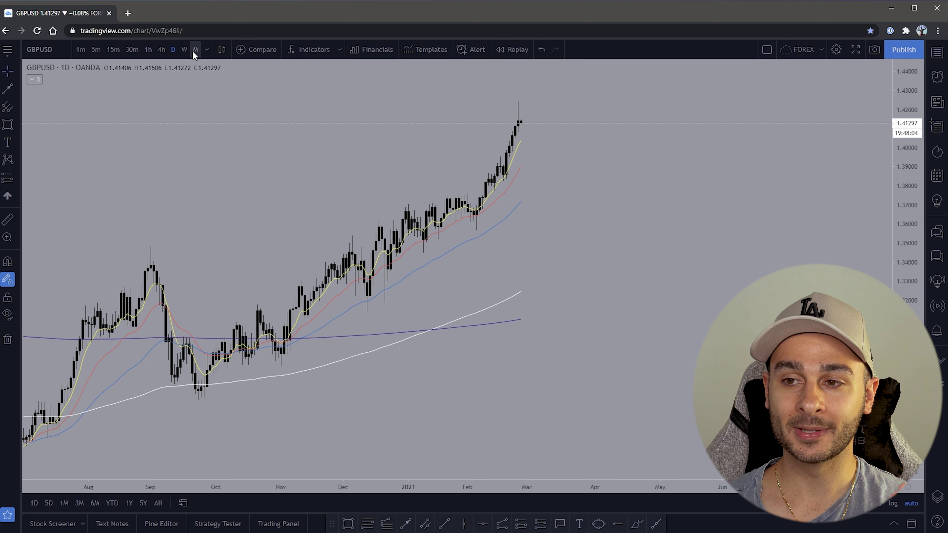
click(185, 49)
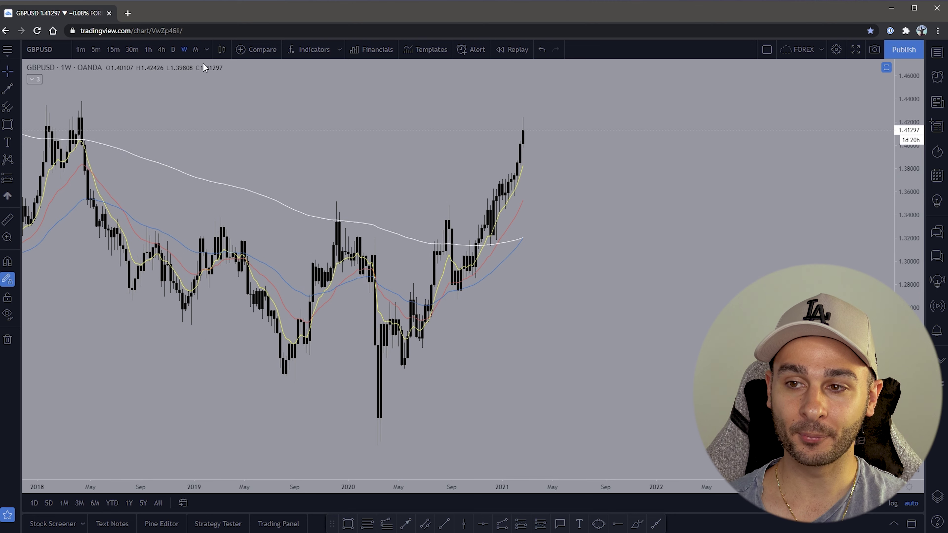
click(196, 49)
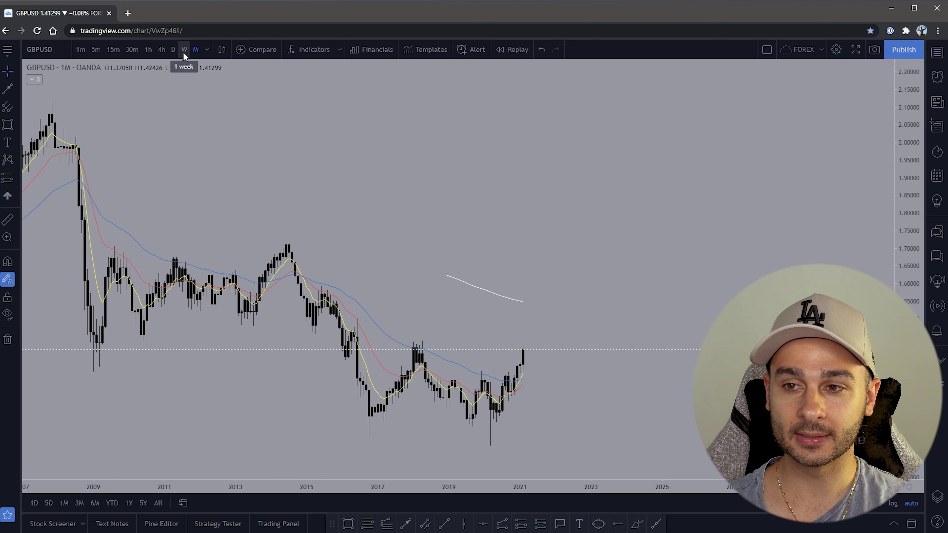
click(174, 50)
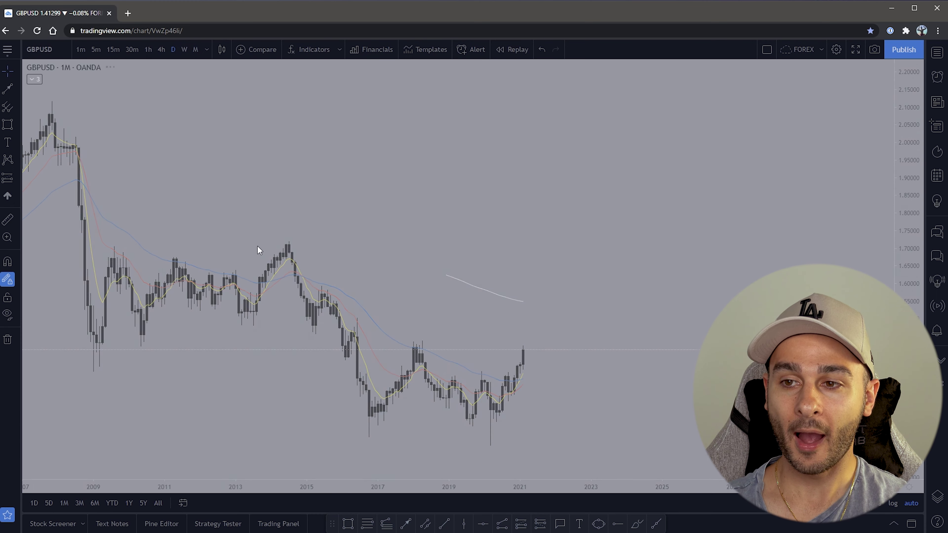
click(164, 50)
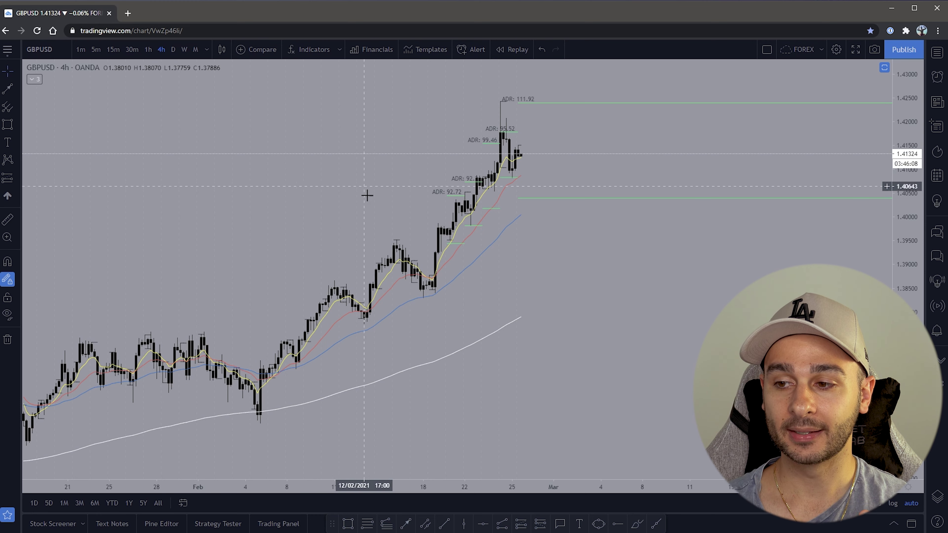
Step: Draw a rectangle around the strong bullish candle of 18/02/2021 on the 4-hour chart, between about 1.385 and 1.394
scroll(349, 281, up, 3)
drag(349, 281, 698, 245)
scroll(502, 335, up, 5)
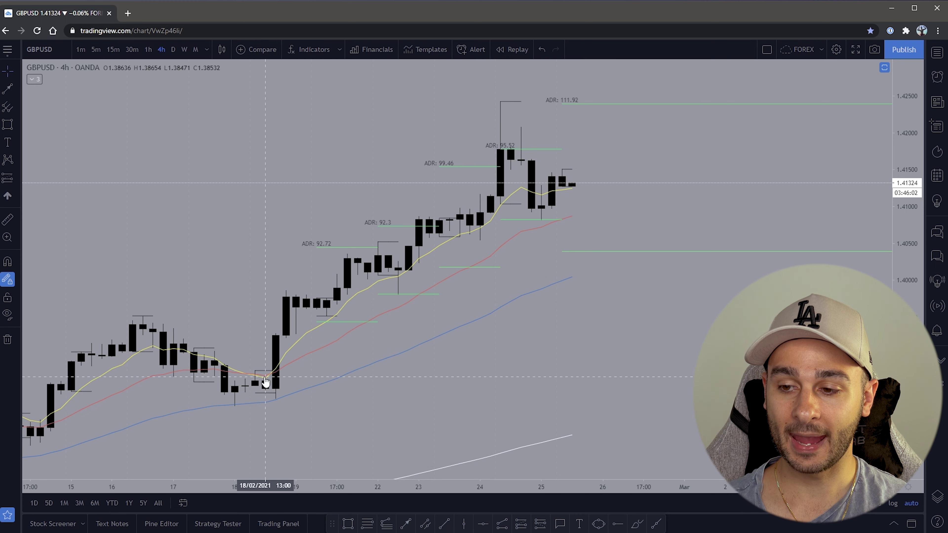
drag(380, 332, 454, 392)
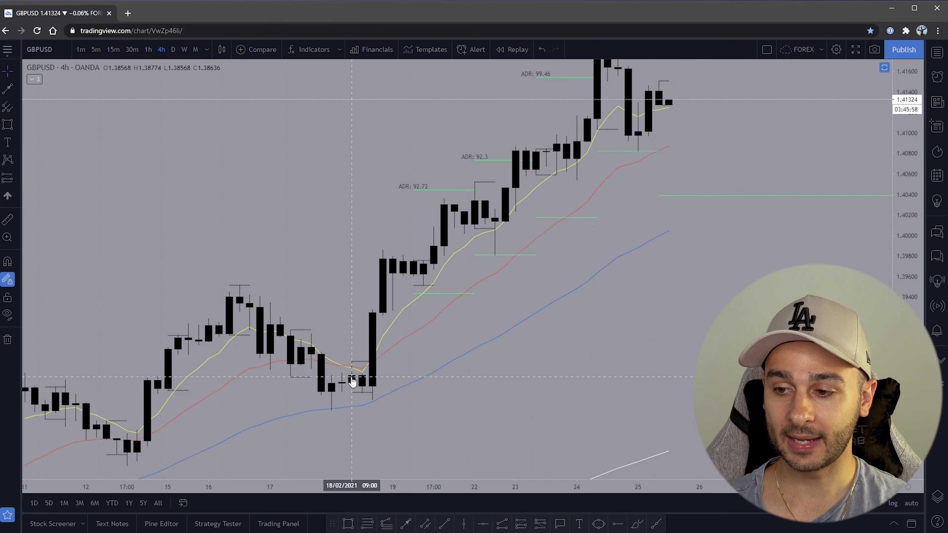
click(347, 524)
drag(351, 301, 383, 393)
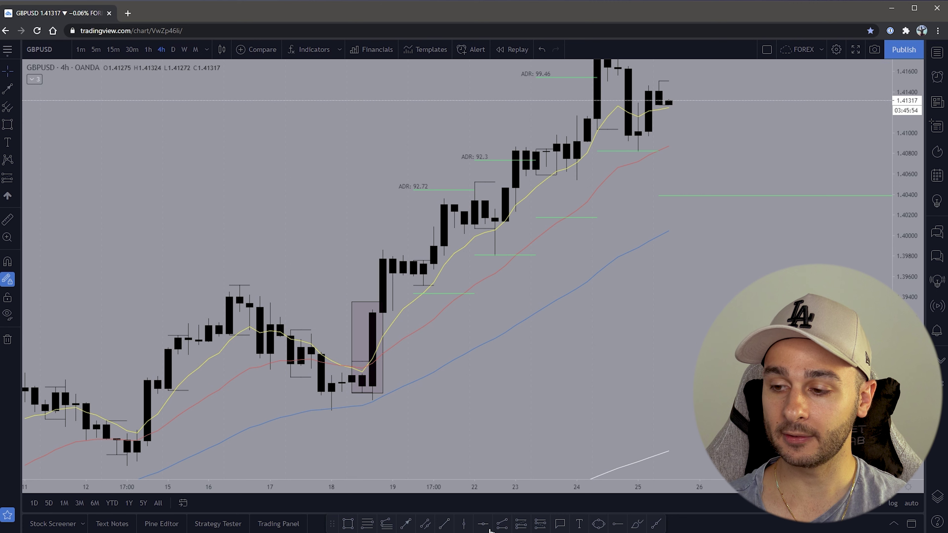
Step: Place a long position from the 18/02/2021 21:00 candle, with the stop about 0.00803 below entry and the target at 1.41624
click(521, 523)
click(383, 311)
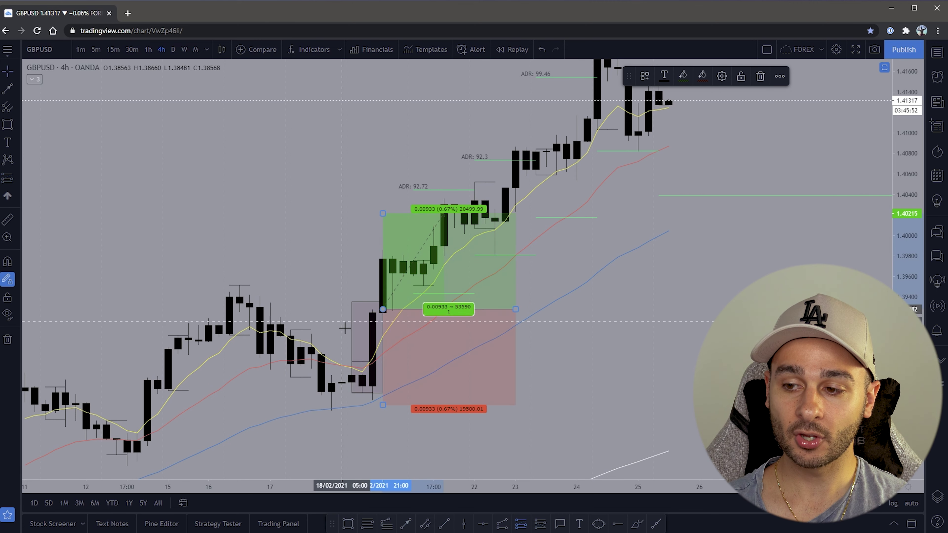
drag(382, 408, 382, 396)
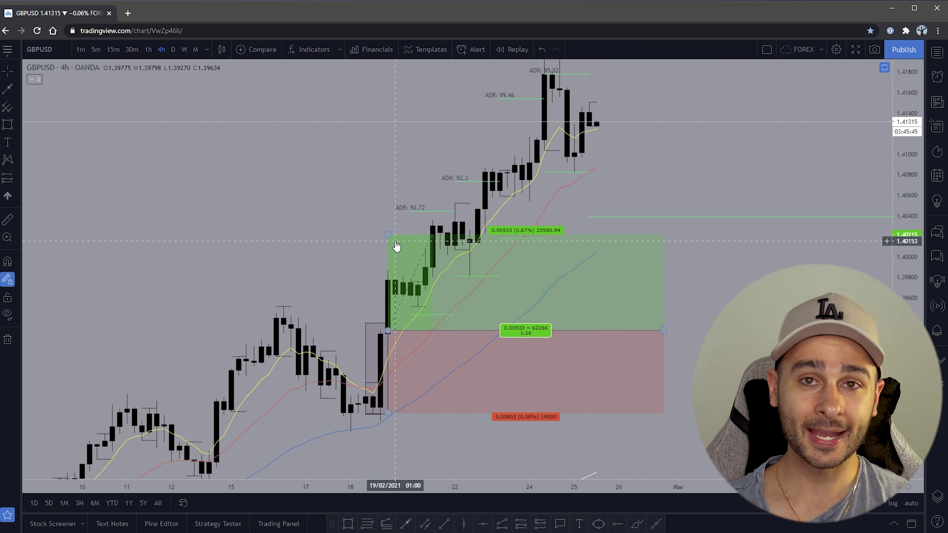
drag(383, 238, 384, 90)
scroll(371, 240, down, 3)
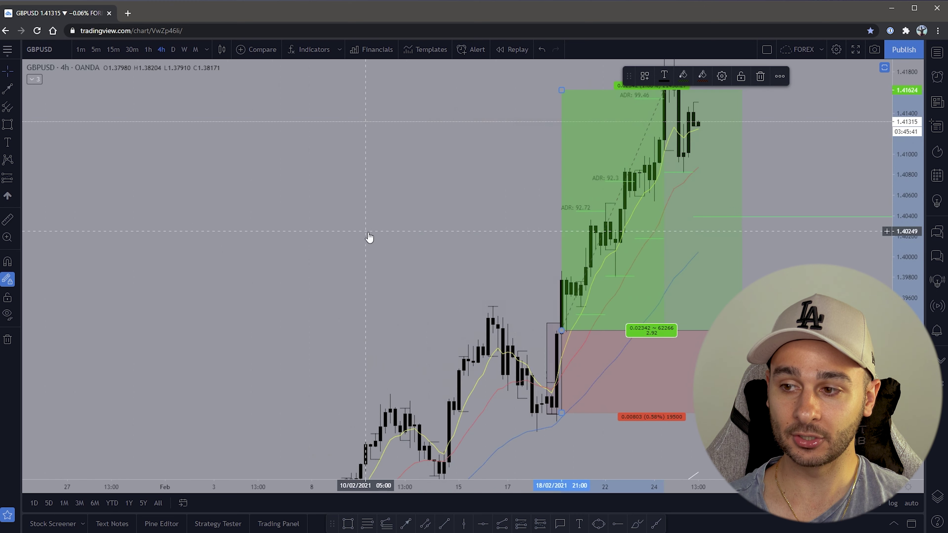
drag(370, 239, 306, 238)
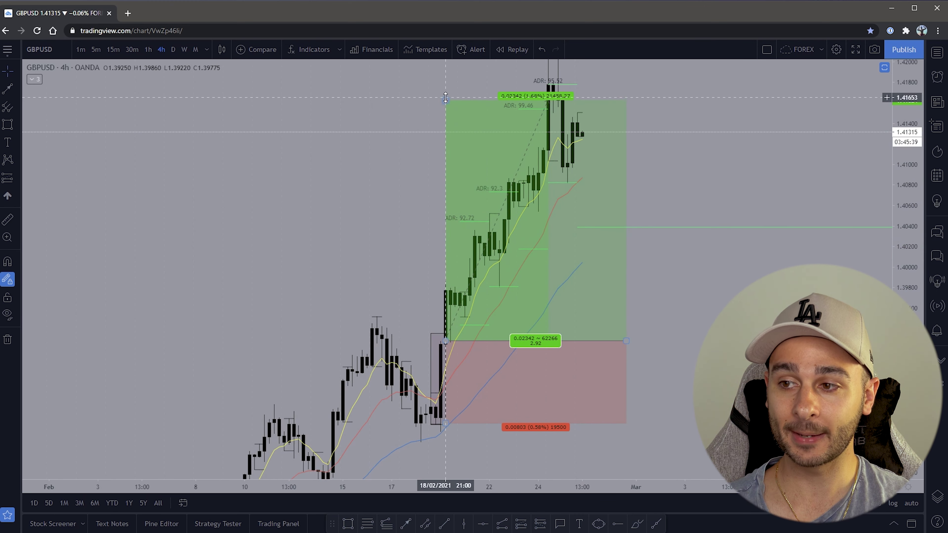
Step: Remove all drawings from the 4-hour chart and switch to the 15-minute timeframe
right_click(328, 241)
click(420, 451)
click(113, 49)
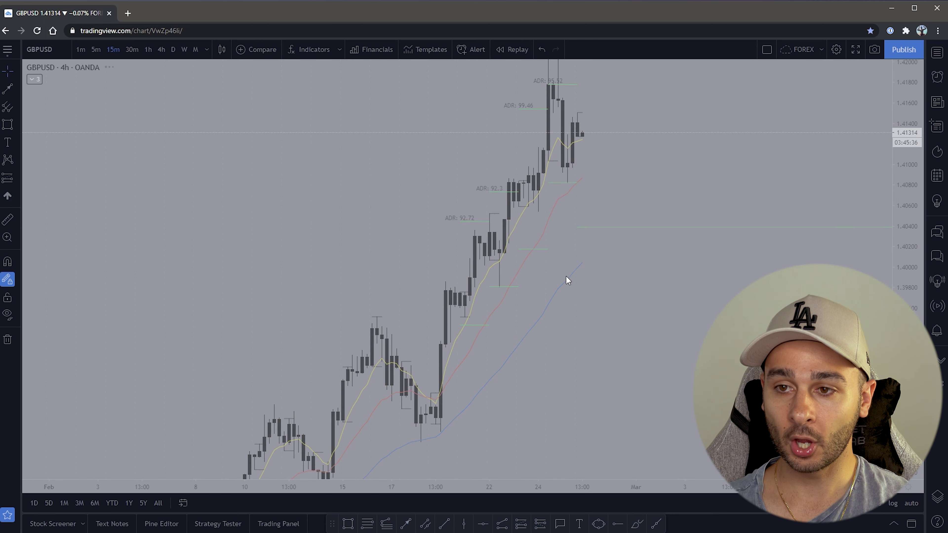
Step: Place a long position at the 24/02/2021 02:15 candle on the 15-minute chart, with the stop about 0.00298 below entry
scroll(559, 267, down, 3)
drag(493, 240, 661, 255)
scroll(389, 287, up, 3)
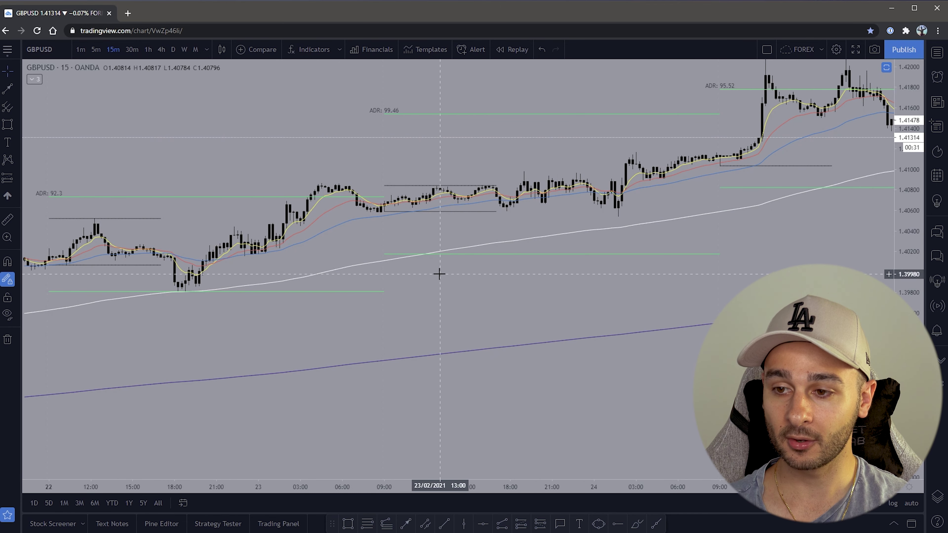
scroll(430, 269, up, 5)
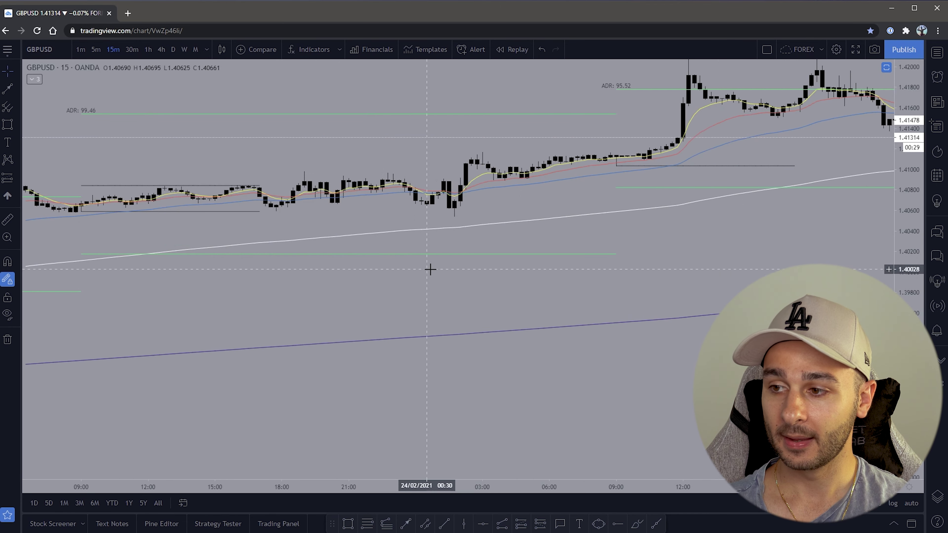
drag(374, 287, 470, 327)
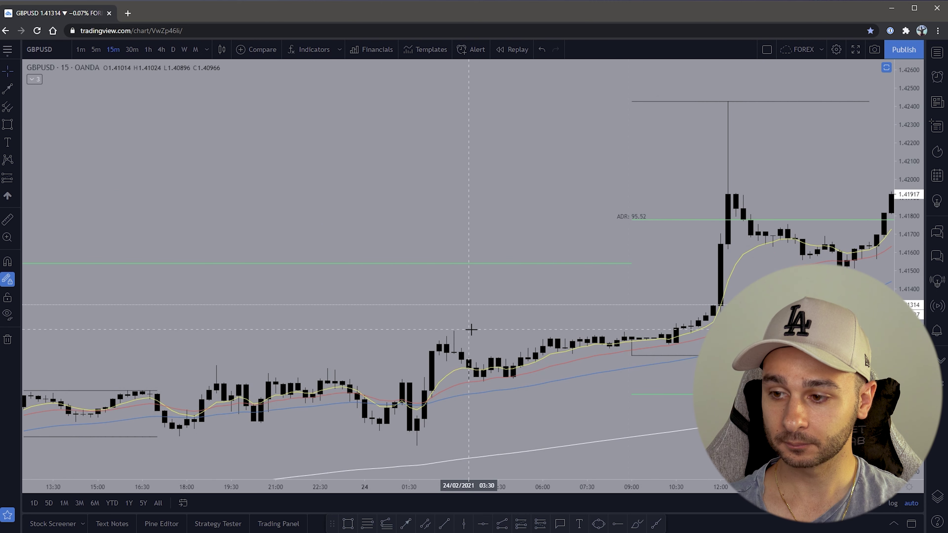
click(519, 524)
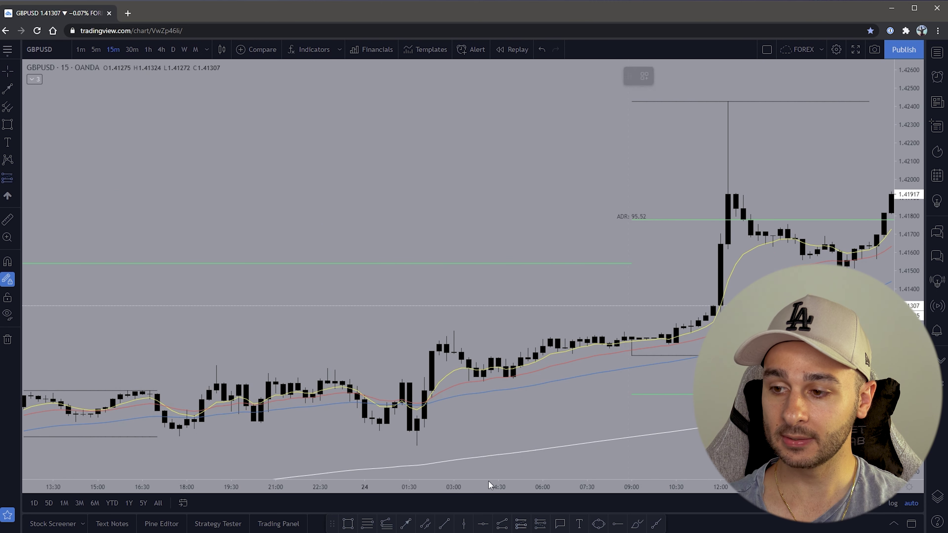
click(431, 387)
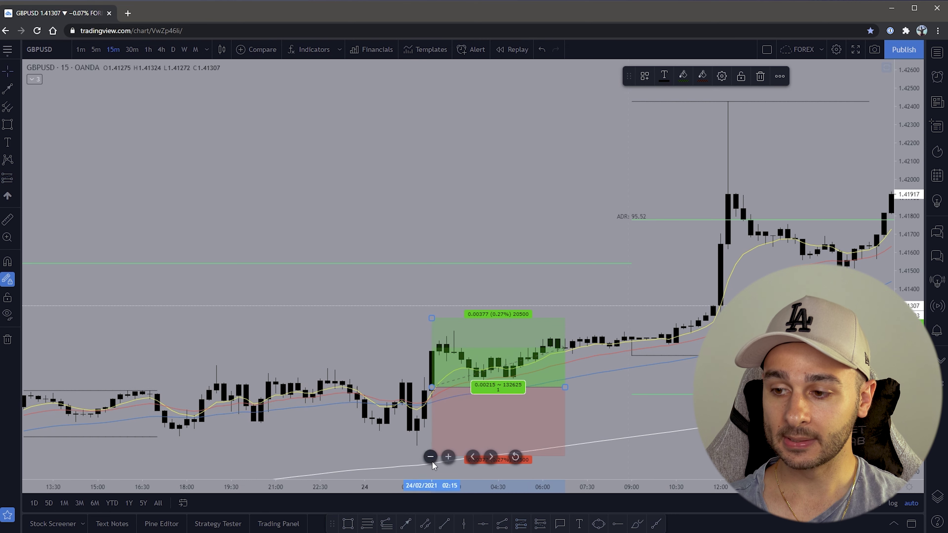
mouse_move(387, 446)
mouse_down()
mouse_move(328, 461)
mouse_move(321, 442)
mouse_up()
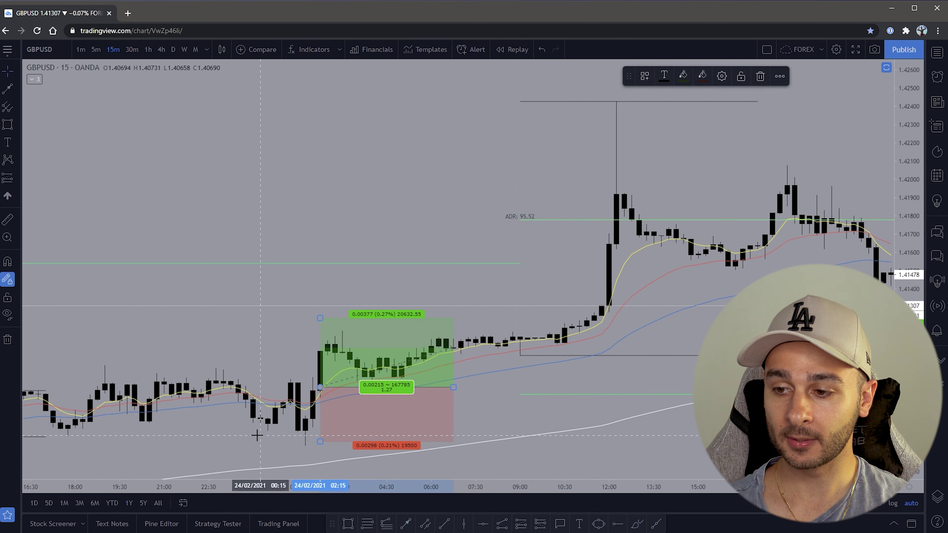
Step: Extend the 15-minute long position past the 24/02/2021 spike and raise its target to 1.42364
scroll(254, 430, right, 5)
drag(271, 388, 571, 370)
drag(137, 318, 117, 129)
scroll(117, 129, down, 3)
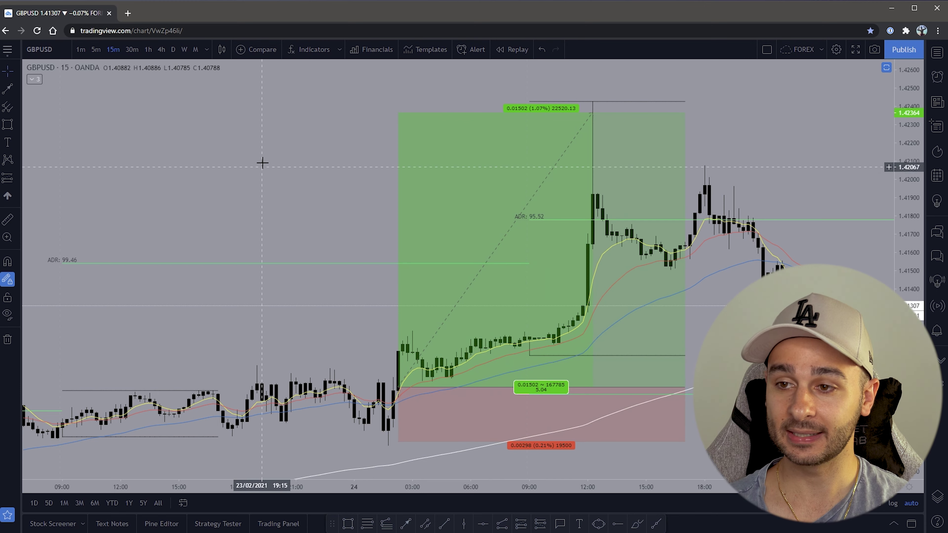
Step: Switch to the 4-hour timeframe and place a long position from 18/02/2021 21:00, extended past the latest candle, with its target at 1.42313
click(161, 50)
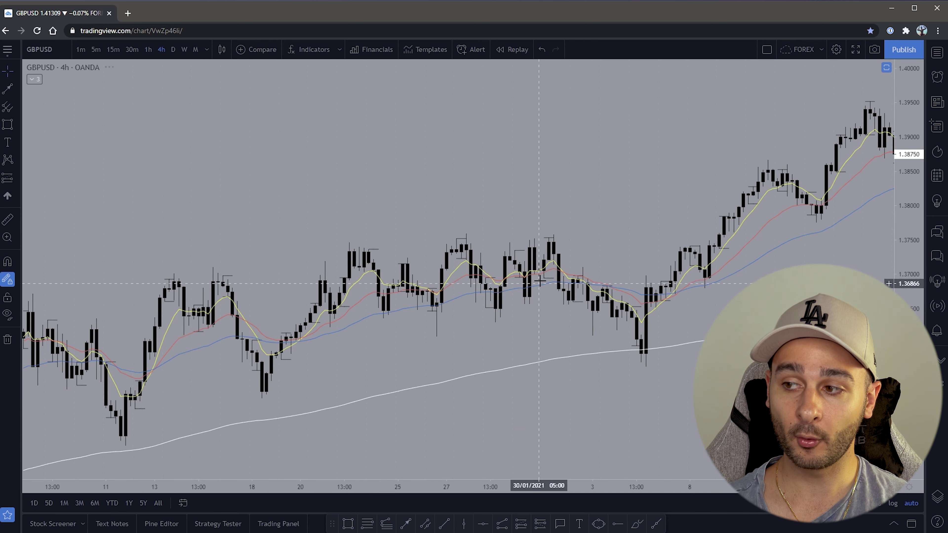
scroll(309, 182, down, 3)
click(521, 524)
click(330, 330)
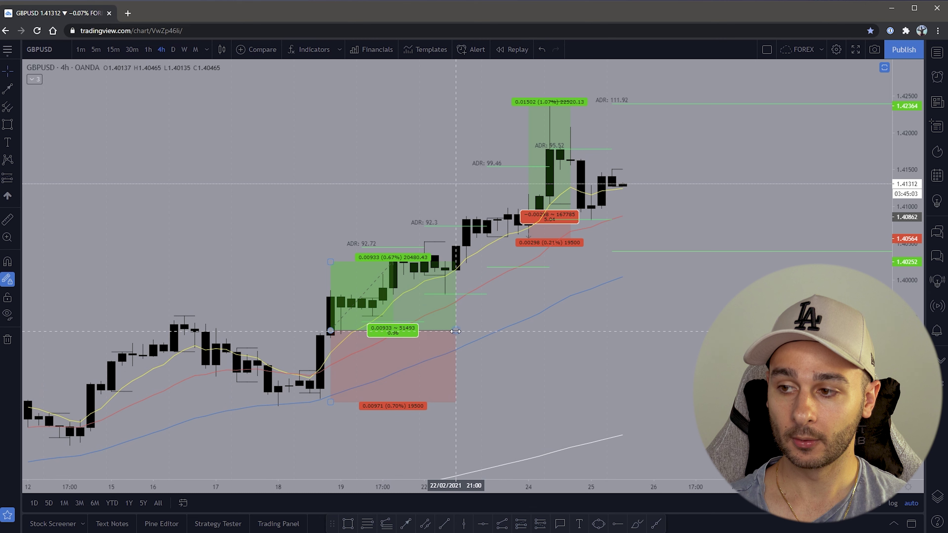
drag(456, 330, 674, 329)
drag(331, 261, 344, 110)
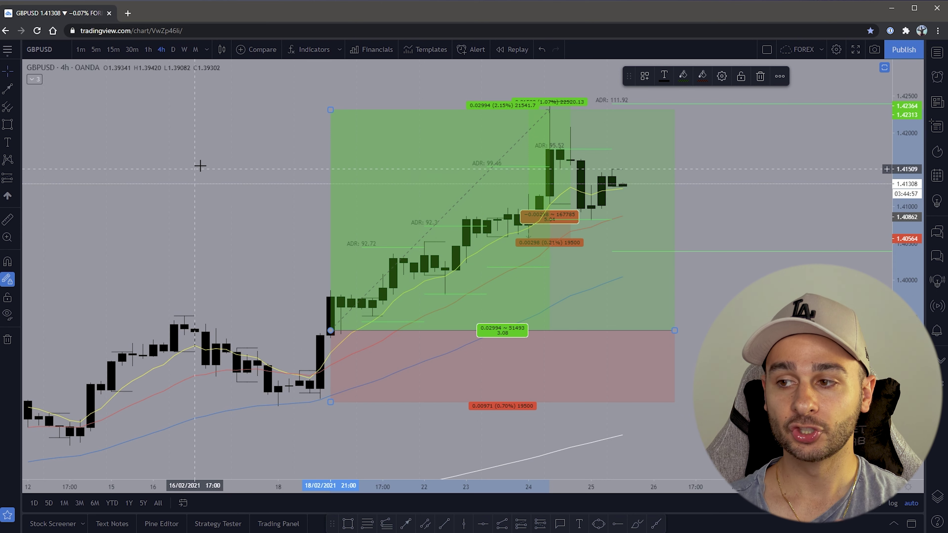
Step: Remove all long positions and other drawings from the 4-hour chart
right_click(261, 128)
click(311, 334)
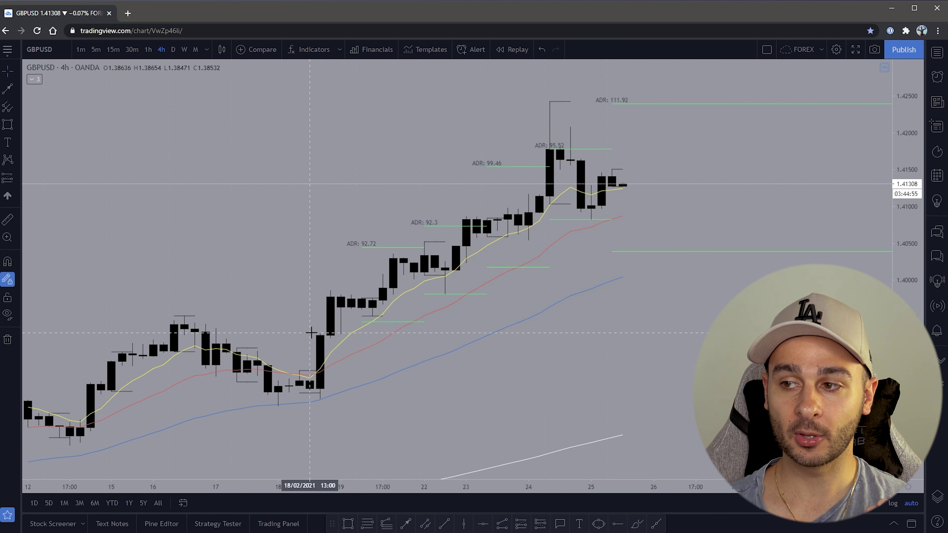